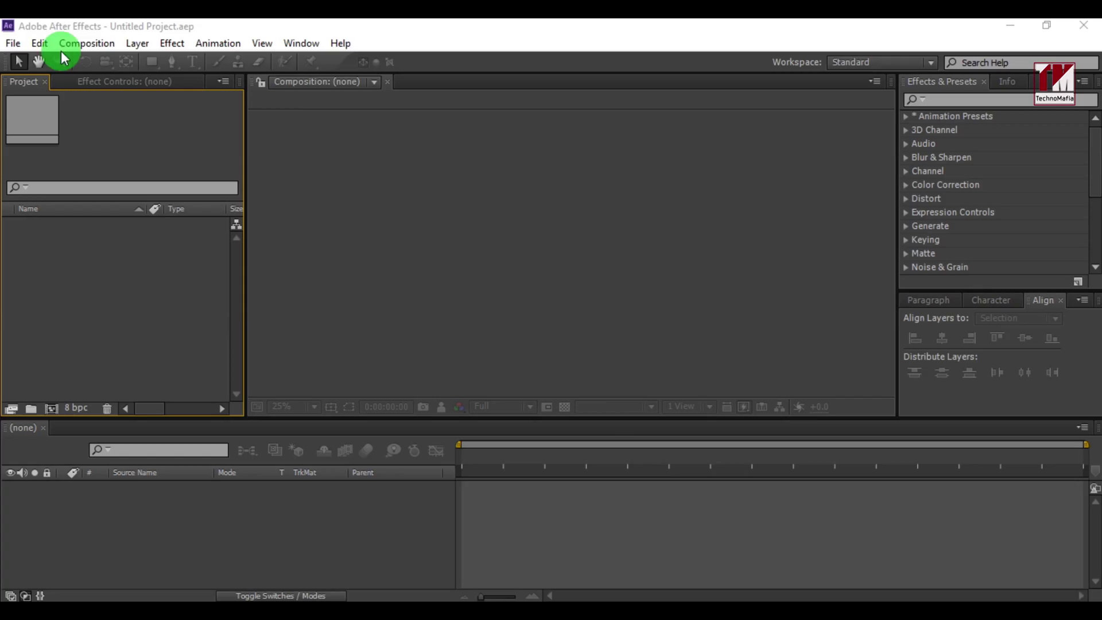
Create a new 1920×1080 composition named text.
{"action": "left_click", "coordinate": [78, 43]}
{"action": "left_click", "coordinate": [106, 62]}
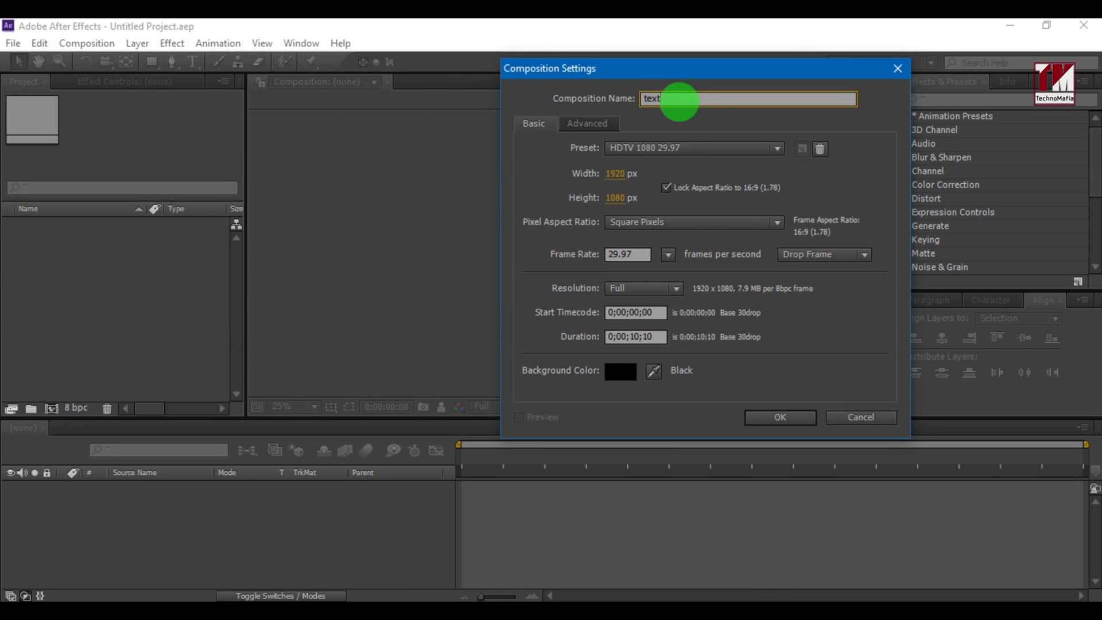
{"action": "key", "text": "Return"}
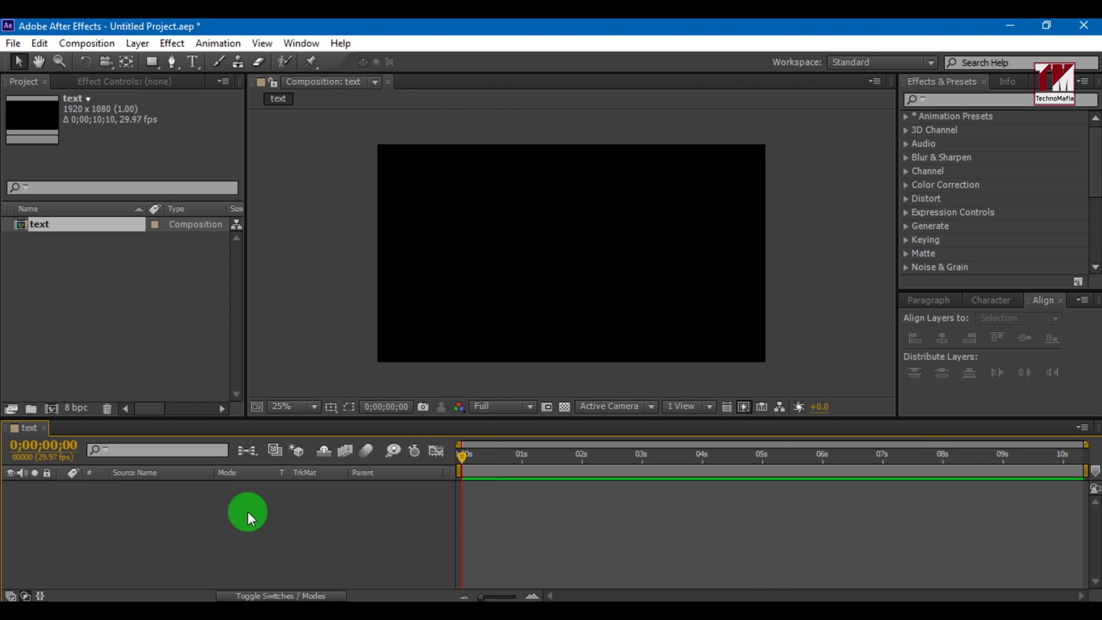
Add a text layer reading 'Animation' in Gloss And Bloom at 150 px.
{"action": "right_click", "coordinate": [247, 512]}
{"action": "mouse_move", "coordinate": [435, 340]}
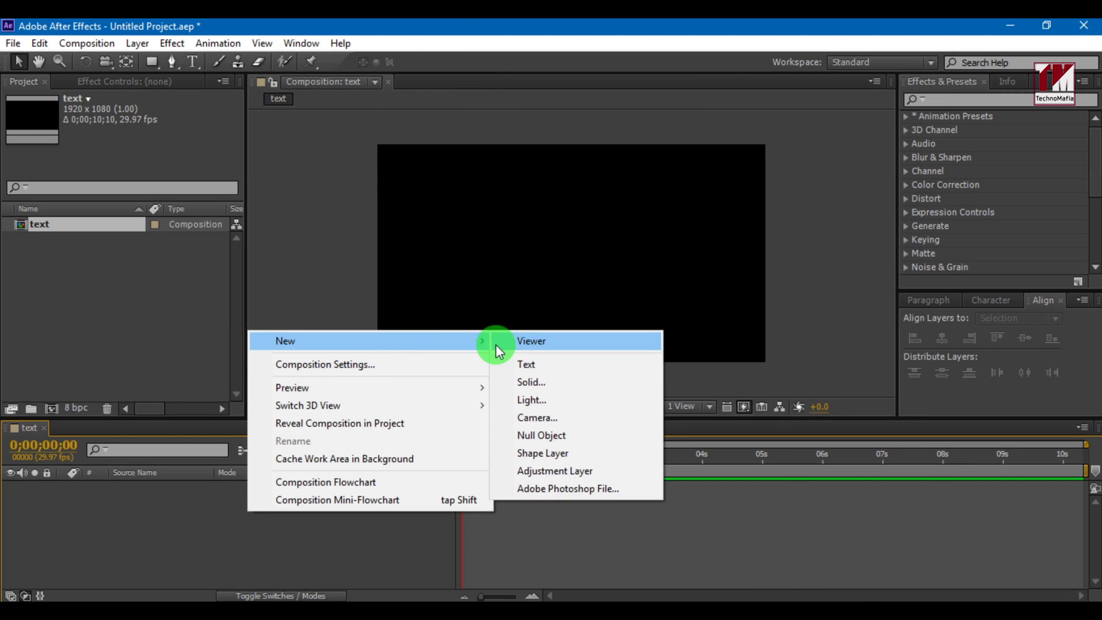
{"action": "left_click", "coordinate": [525, 365]}
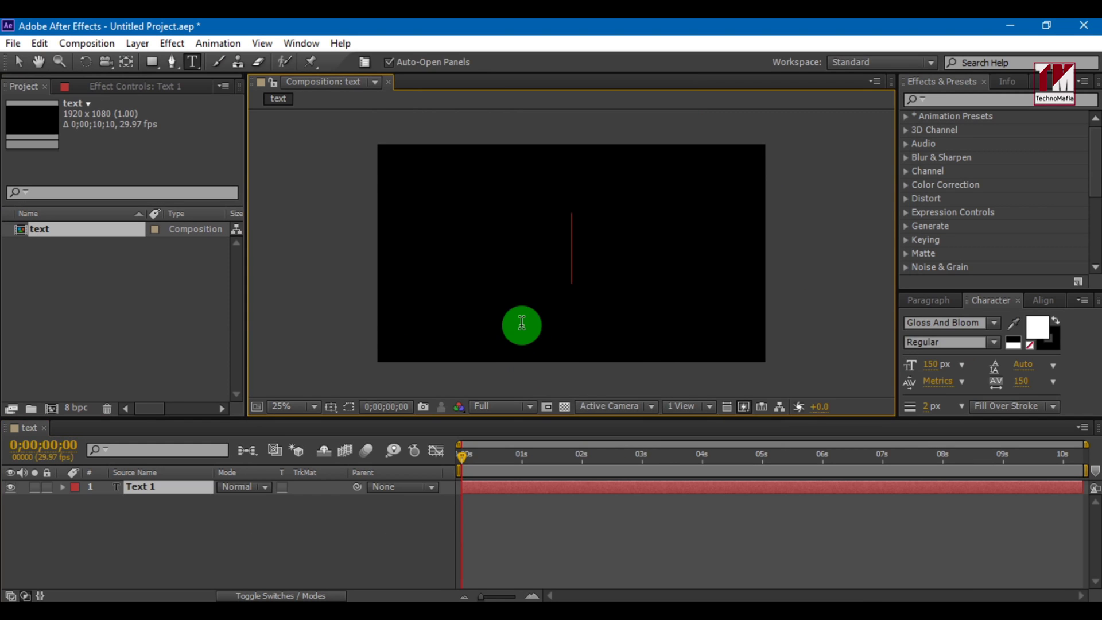
{"action": "type", "text": "Animation"}
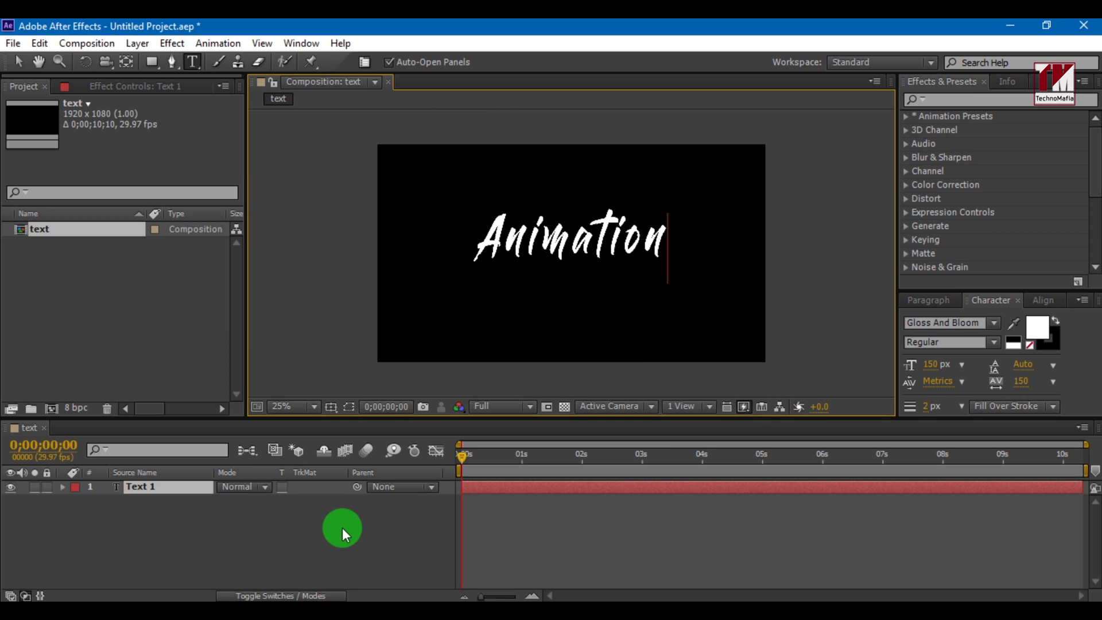
{"action": "left_click", "coordinate": [187, 494]}
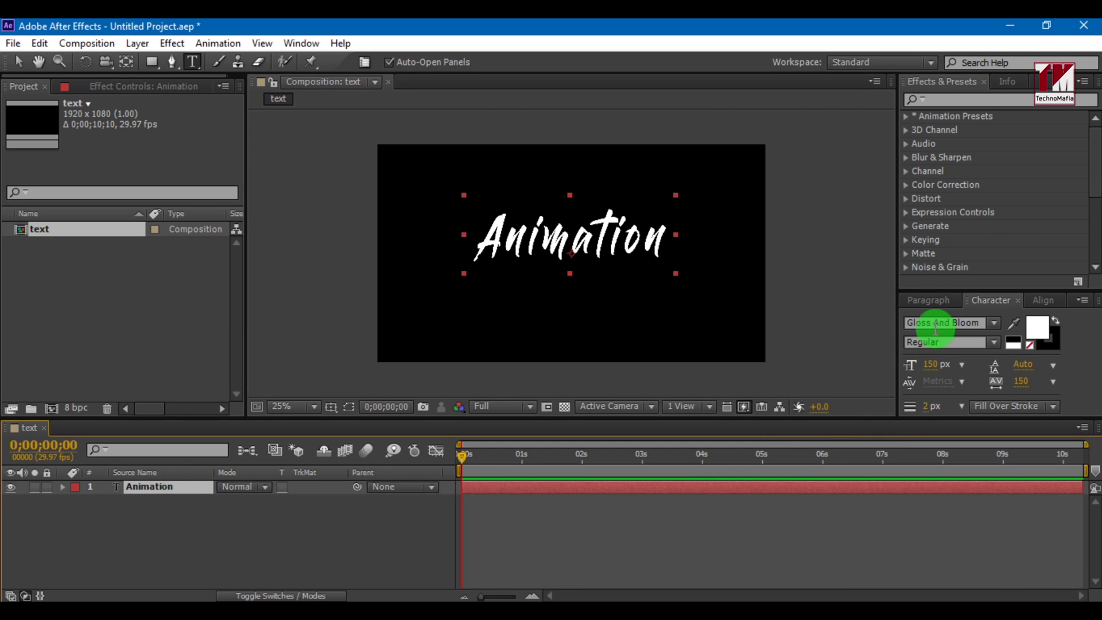
Align the Animation layer to the horizontal and vertical centre of the composition.
{"action": "left_click", "coordinate": [1042, 298]}
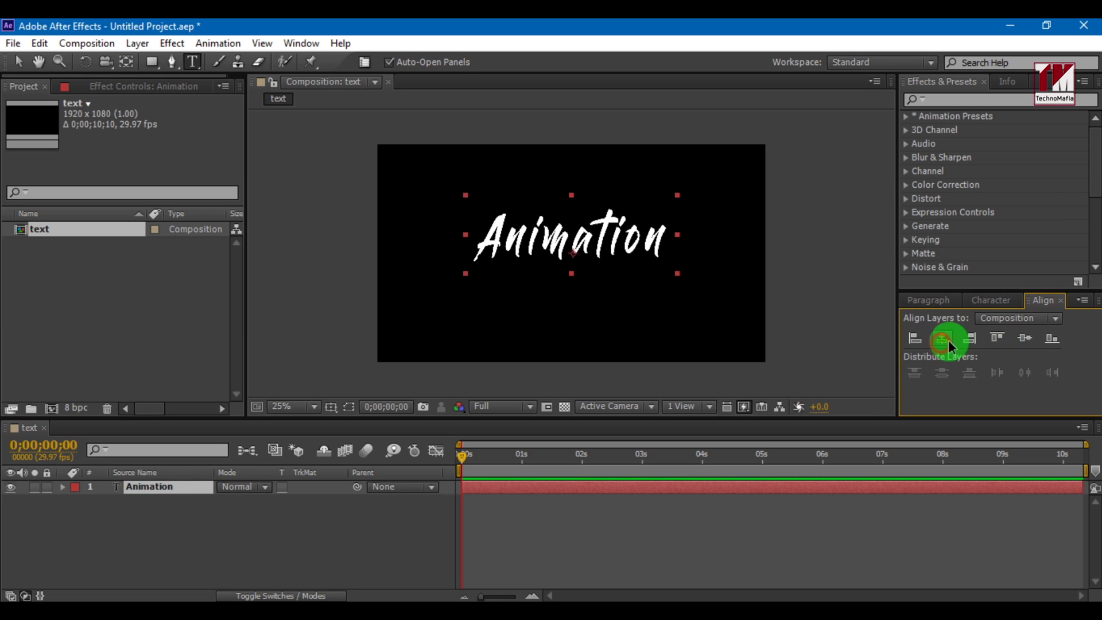
{"action": "left_click", "coordinate": [1017, 343]}
{"action": "left_click", "coordinate": [622, 275]}
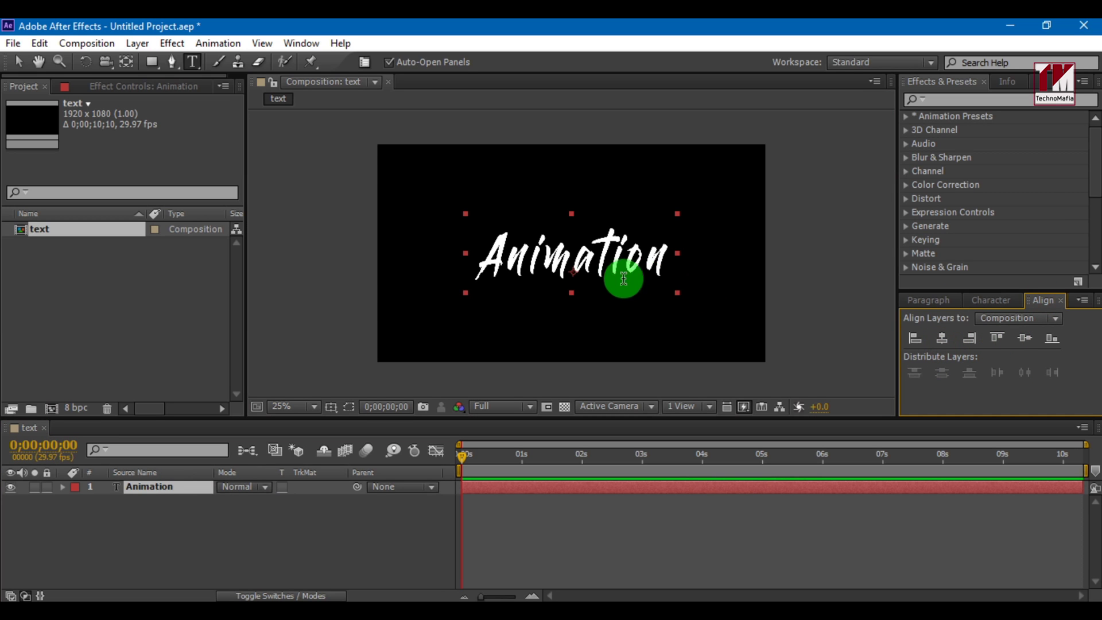
Zoom the view to 100%, pan to the letter A, and select the Pen tool.
{"action": "key", "text": "period"}
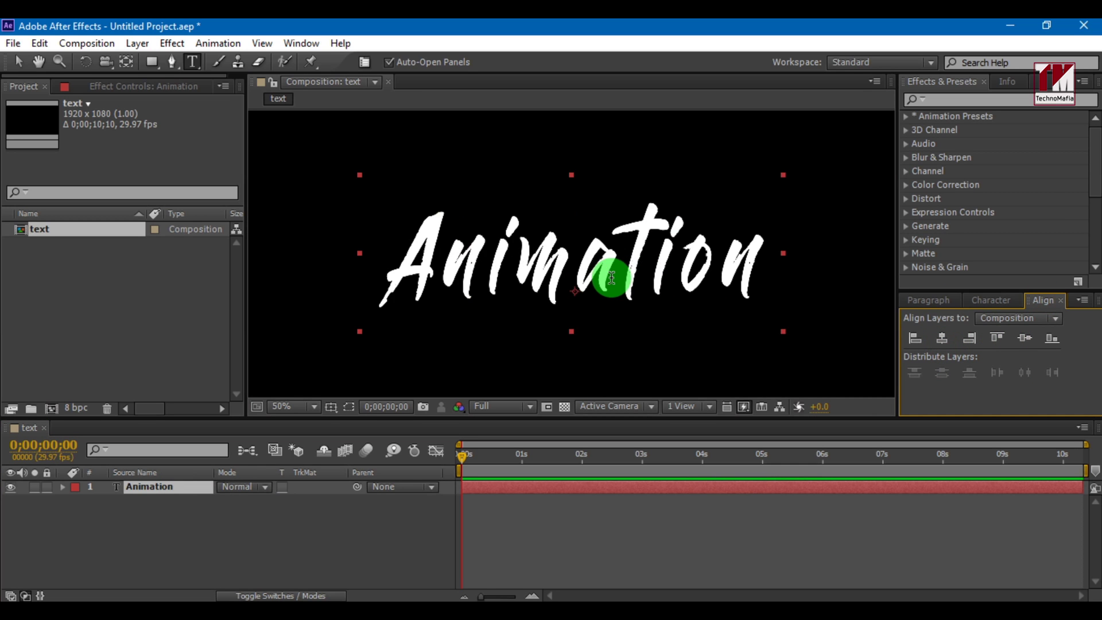
{"action": "key", "text": "period"}
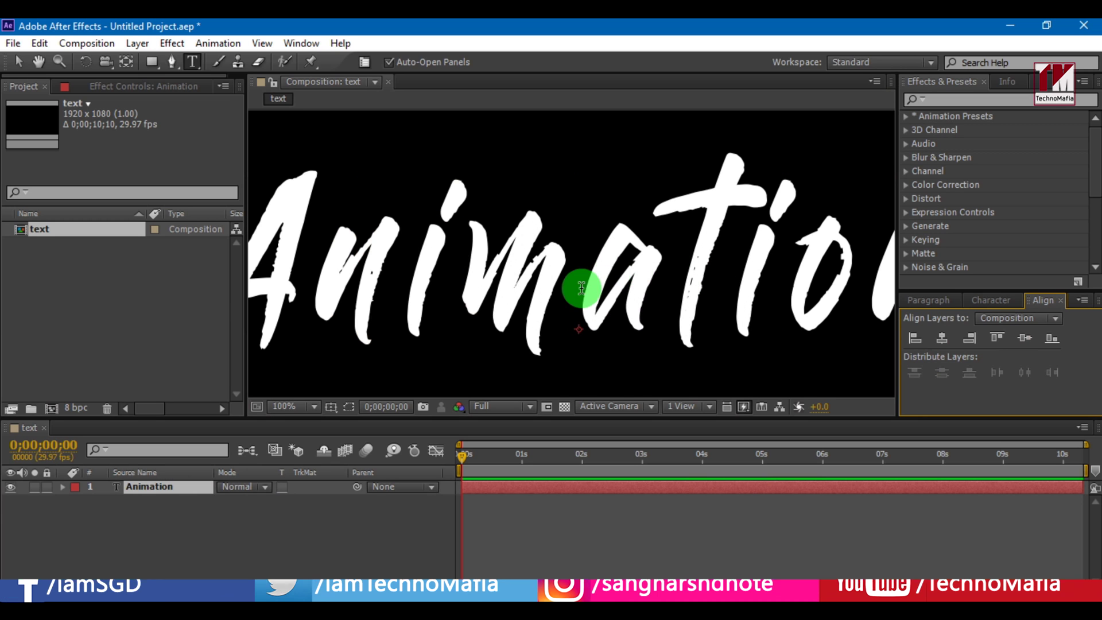
{"action": "key", "text": "h"}
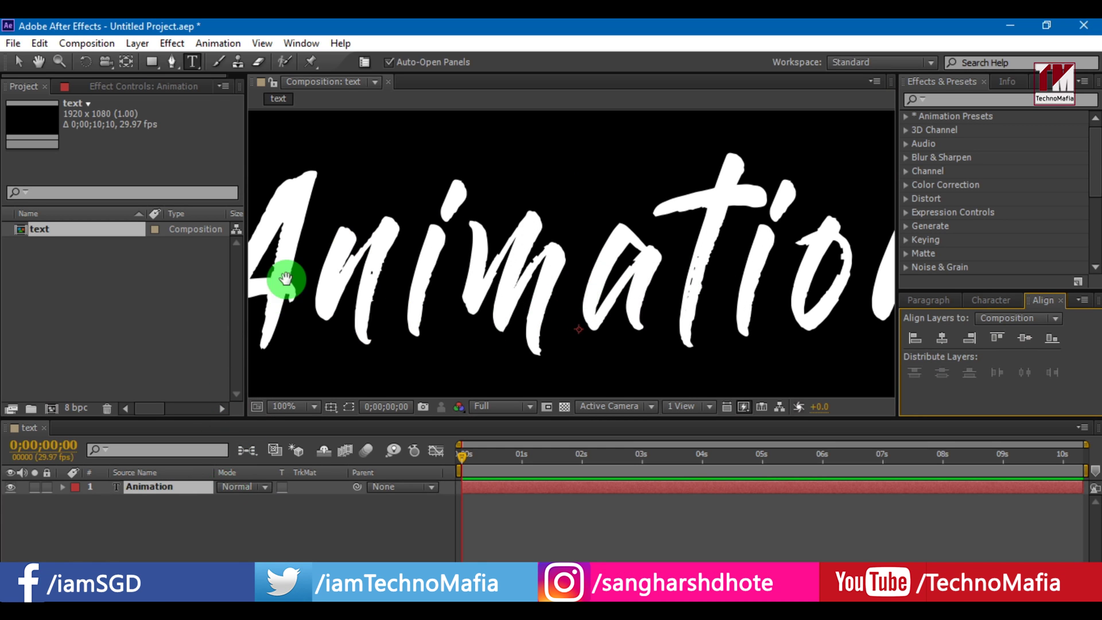
{"action": "left_click_drag", "start_coordinate": [287, 275], "coordinate": [395, 268]}
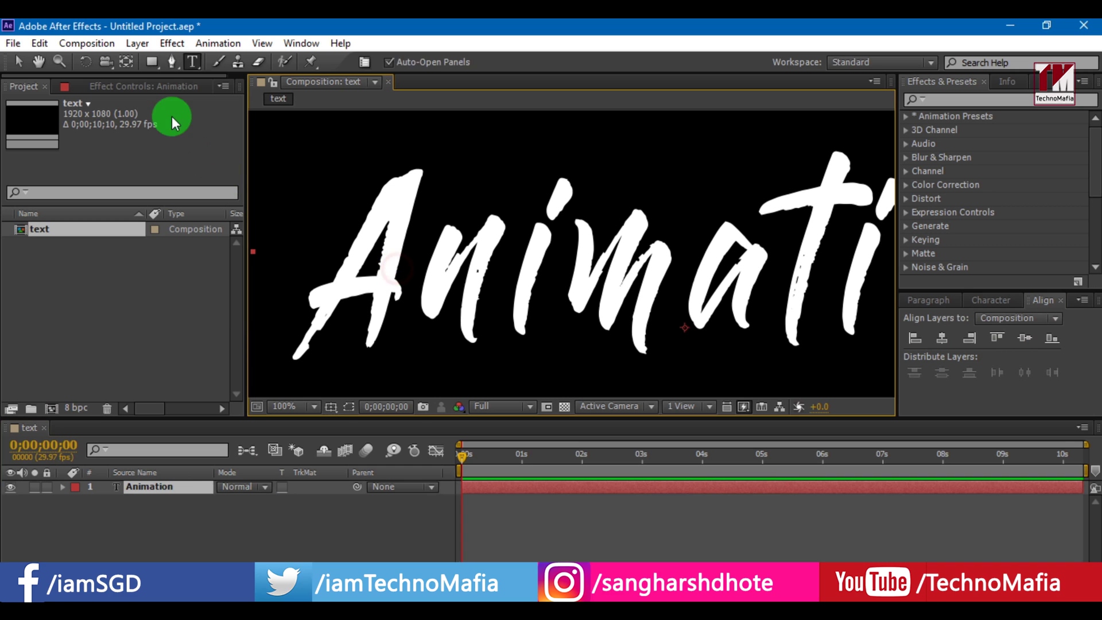
{"action": "left_click", "coordinate": [172, 62]}
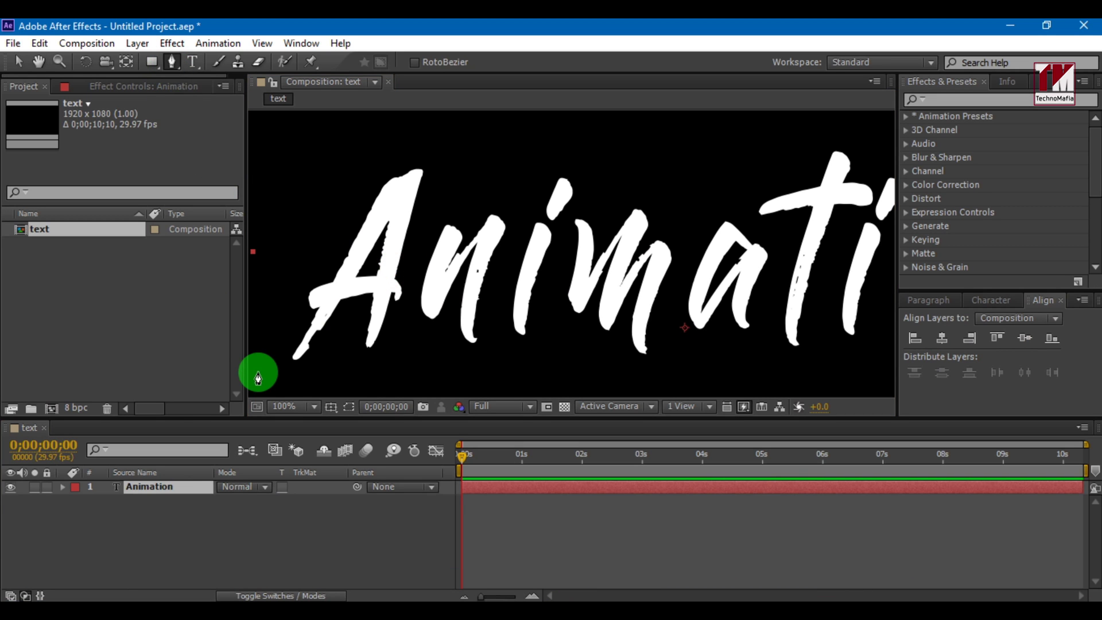
Start the mask path at the A's tail and trace around the letter A.
{"action": "left_click", "coordinate": [291, 367]}
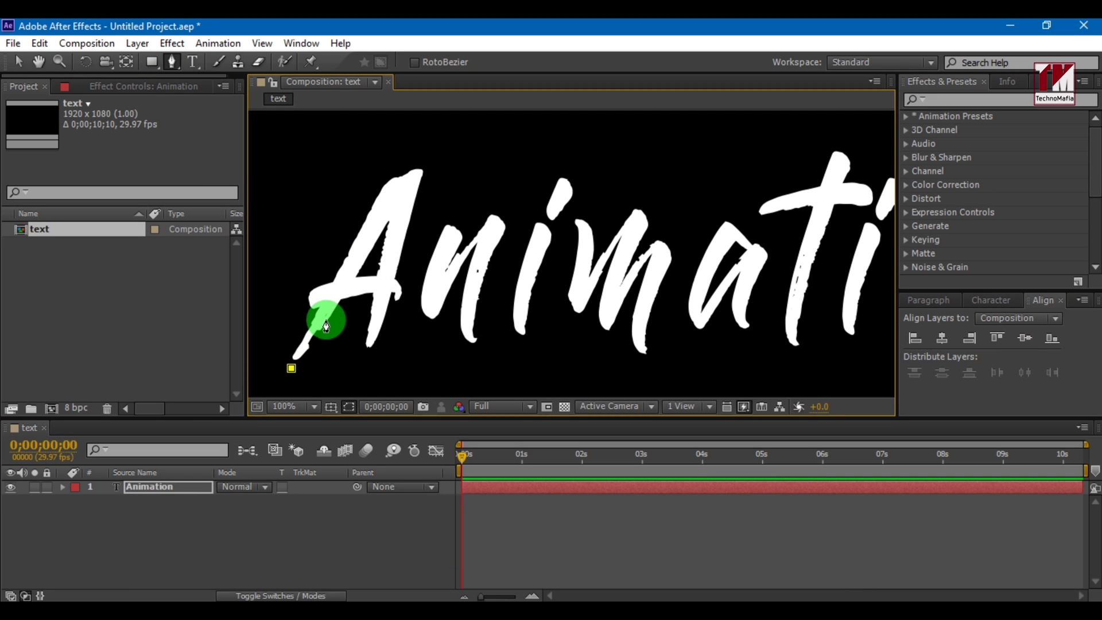
{"action": "left_click", "coordinate": [359, 247]}
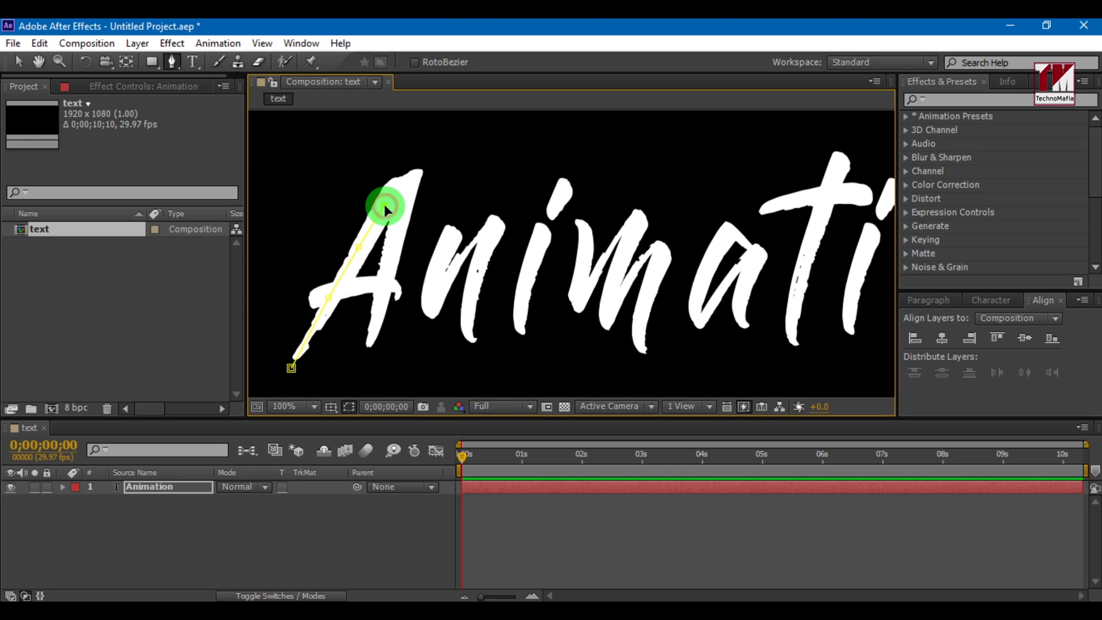
{"action": "left_click", "coordinate": [407, 180]}
{"action": "left_click", "coordinate": [397, 227]}
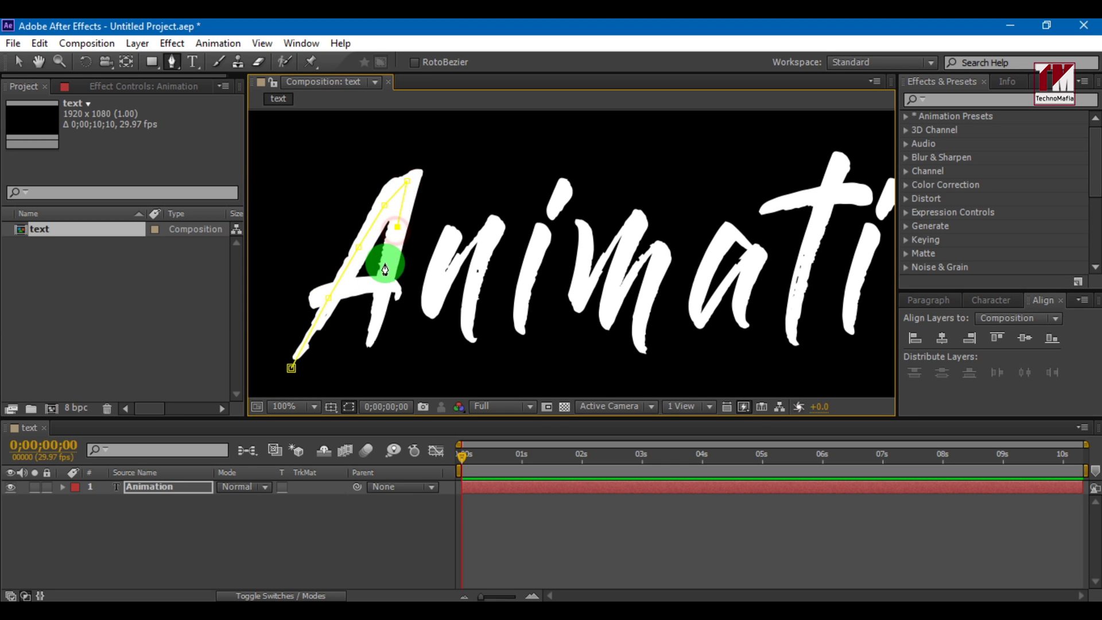
{"action": "left_click", "coordinate": [378, 317]}
{"action": "left_click", "coordinate": [376, 366]}
{"action": "left_click", "coordinate": [286, 391]}
{"action": "left_click", "coordinate": [270, 343]}
{"action": "left_click", "coordinate": [282, 299]}
{"action": "left_click", "coordinate": [360, 284]}
Continue the path across the A's crossbar and through the n.
{"action": "left_click", "coordinate": [395, 285]}
{"action": "left_click", "coordinate": [396, 310]}
{"action": "left_click", "coordinate": [435, 215]}
{"action": "left_click", "coordinate": [461, 202]}
{"action": "left_click", "coordinate": [429, 309]}
{"action": "left_click", "coordinate": [487, 225]}
{"action": "left_click", "coordinate": [484, 251]}
{"action": "left_click", "coordinate": [474, 337]}
{"action": "left_click_drag", "start_coordinate": [472, 337], "coordinate": [413, 347]}
{"action": "left_click", "coordinate": [396, 207]}
{"action": "left_click", "coordinate": [412, 247]}
{"action": "left_click", "coordinate": [400, 333]}
Trace the path up the i and its dot, then around the m.
{"action": "left_click", "coordinate": [429, 271]}
{"action": "left_click", "coordinate": [440, 223]}
{"action": "left_click", "coordinate": [435, 183]}
{"action": "left_click", "coordinate": [440, 172]}
{"action": "left_click", "coordinate": [461, 156]}
{"action": "left_click", "coordinate": [458, 199]}
{"action": "left_click", "coordinate": [453, 282]}
{"action": "left_click", "coordinate": [482, 244]}
{"action": "left_click", "coordinate": [505, 211]}
{"action": "left_click", "coordinate": [527, 347]}
{"action": "left_click", "coordinate": [586, 196]}
{"action": "left_click", "coordinate": [631, 218]}
Trace the path around the a and up the t's stem.
{"action": "left_click", "coordinate": [605, 222]}
{"action": "left_click", "coordinate": [590, 236]}
{"action": "left_click", "coordinate": [576, 277]}
{"action": "left_click", "coordinate": [578, 310]}
{"action": "left_click", "coordinate": [637, 248]}
{"action": "left_click", "coordinate": [622, 269]}
{"action": "left_click", "coordinate": [626, 323]}
{"action": "left_click", "coordinate": [656, 254]}
{"action": "left_click", "coordinate": [603, 196]}
{"action": "left_click", "coordinate": [623, 170]}
{"action": "left_click", "coordinate": [724, 123]}
{"action": "left_click", "coordinate": [673, 335]}
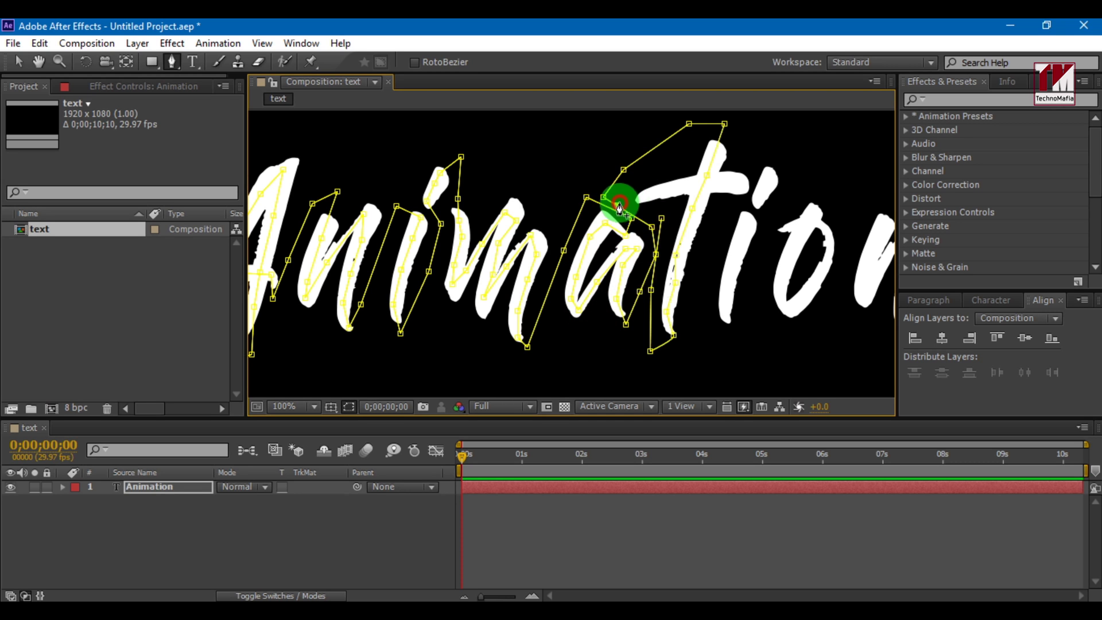
Add path points along the t crossbar, then around the second i and o.
{"action": "left_click", "coordinate": [660, 191]}
{"action": "left_click", "coordinate": [723, 184]}
{"action": "left_click", "coordinate": [742, 184]}
{"action": "left_click_drag", "start_coordinate": [739, 211], "coordinate": [656, 193]}
{"action": "left_click", "coordinate": [656, 186]}
{"action": "left_click", "coordinate": [650, 250]}
{"action": "left_click", "coordinate": [654, 312]}
{"action": "left_click", "coordinate": [673, 245]}
{"action": "left_click", "coordinate": [701, 151]}
{"action": "left_click", "coordinate": [733, 207]}
Finish the path around the lower o and down the final n to its tail.
{"action": "left_click", "coordinate": [715, 283]}
{"action": "left_click", "coordinate": [708, 233]}
{"action": "left_click", "coordinate": [740, 173]}
{"action": "left_click_drag", "start_coordinate": [769, 202], "coordinate": [691, 198]}
{"action": "left_click", "coordinate": [734, 176]}
{"action": "left_click", "coordinate": [720, 210]}
{"action": "left_click", "coordinate": [703, 274]}
{"action": "left_click", "coordinate": [759, 201]}
{"action": "left_click", "coordinate": [745, 242]}
{"action": "left_click", "coordinate": [740, 281]}
{"action": "left_click", "coordinate": [748, 314]}
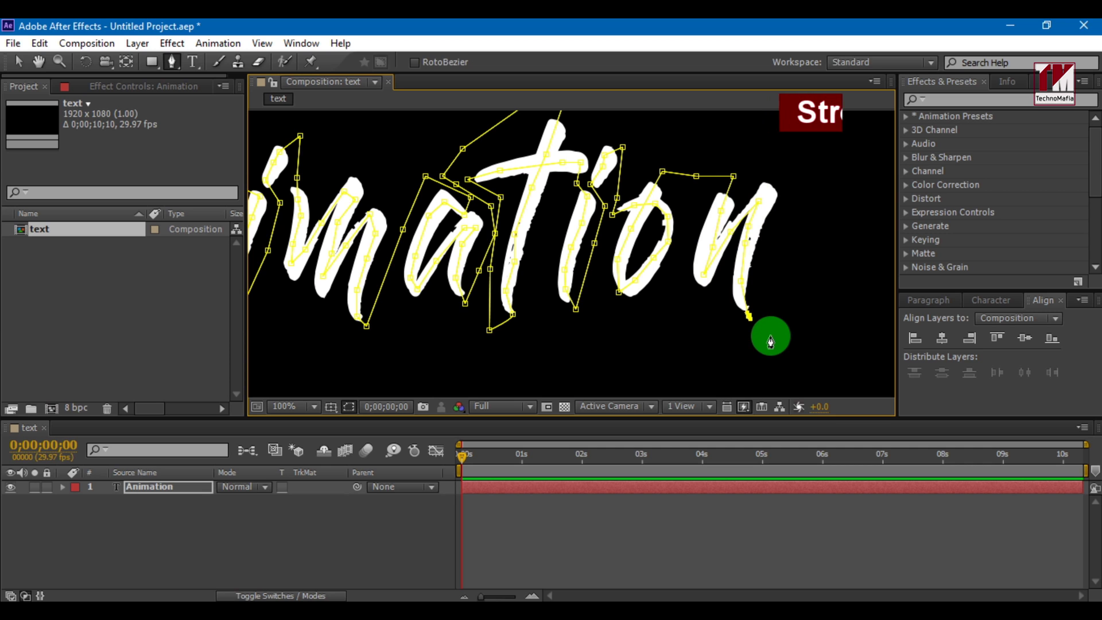
{"action": "left_click_drag", "start_coordinate": [770, 343], "coordinate": [734, 346]}
Search Effects & Presets for 'stroke' and apply Stroke to the Animation layer.
{"action": "left_click", "coordinate": [934, 103]}
{"action": "type", "text": "stroke"}
{"action": "left_click", "coordinate": [1095, 267]}
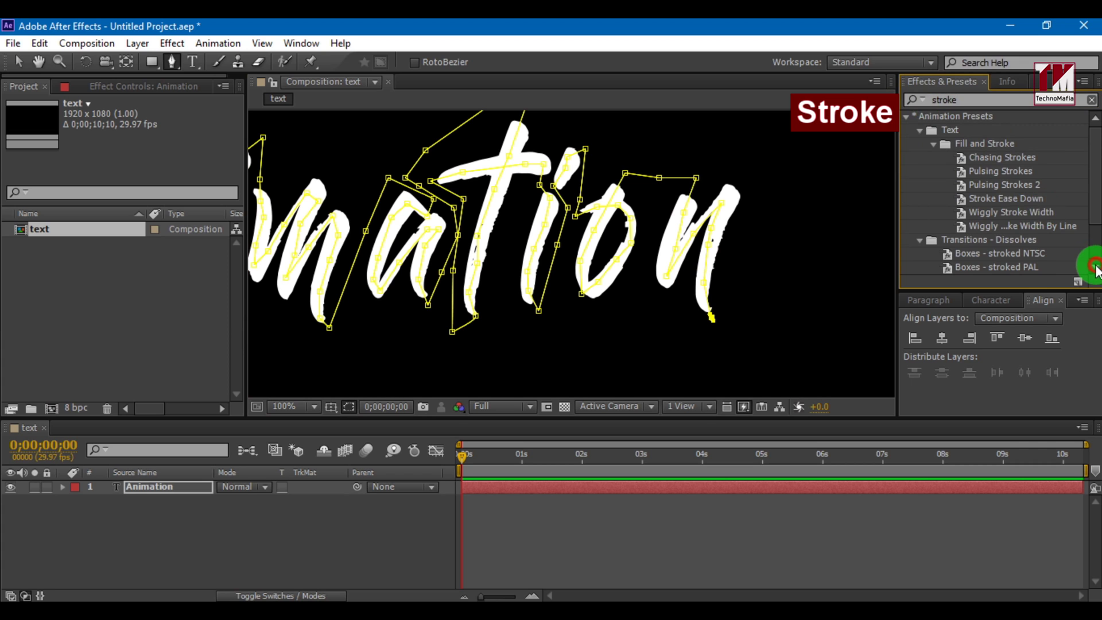
{"action": "left_click_drag", "start_coordinate": [959, 254], "coordinate": [573, 256]}
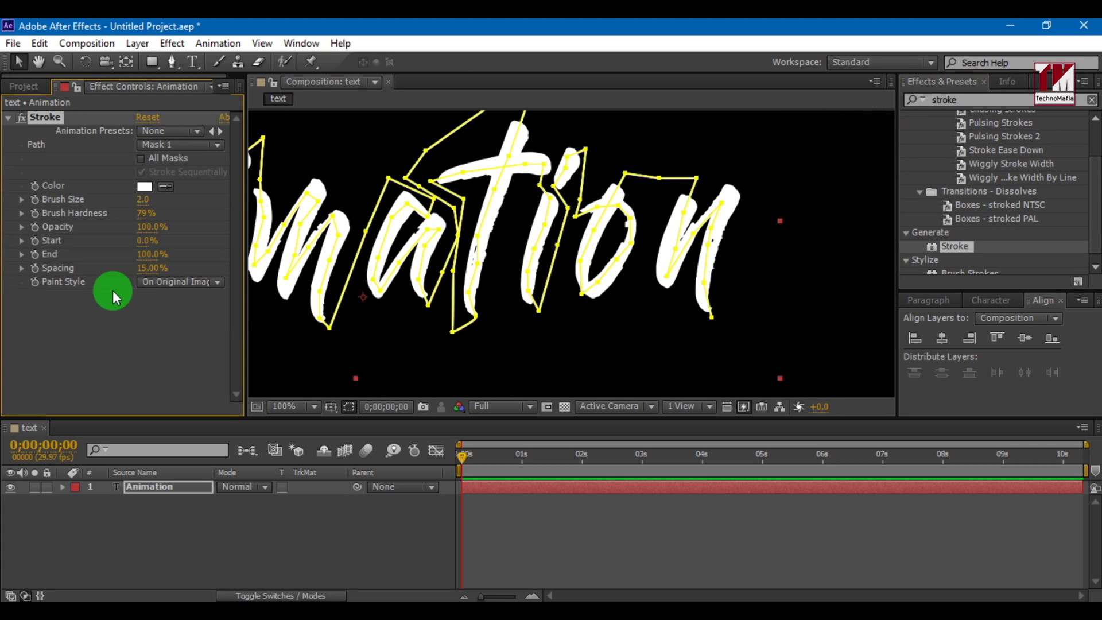
{"action": "scroll", "coordinate": [329, 288], "scroll_direction": "down", "scroll_amount": 2}
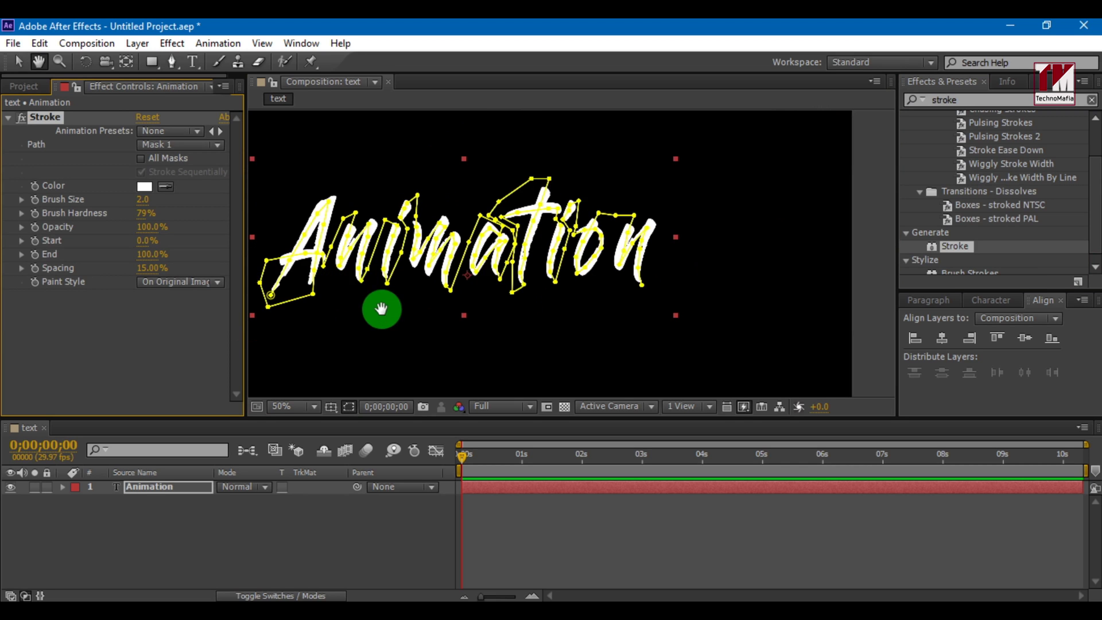
{"action": "left_click_drag", "start_coordinate": [381, 308], "coordinate": [511, 310]}
Scrub the Stroke brush size up to 17.5.
{"action": "left_click", "coordinate": [143, 199]}
{"action": "left_click", "coordinate": [133, 292]}
{"action": "left_click_drag", "start_coordinate": [142, 200], "coordinate": [204, 198]}
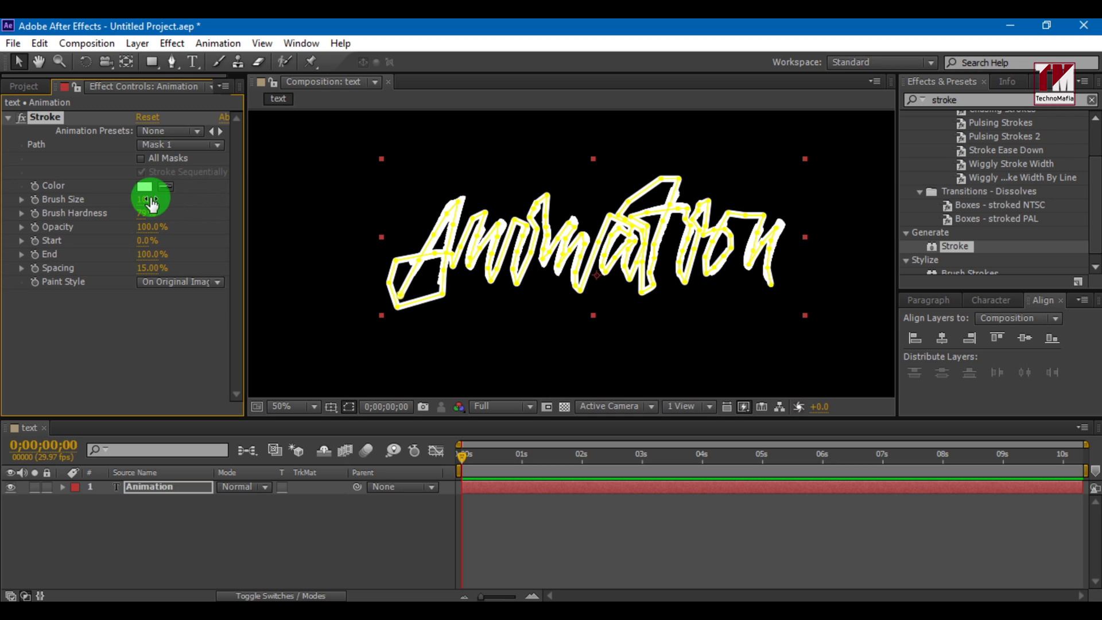
{"action": "left_click_drag", "start_coordinate": [144, 199], "coordinate": [184, 205]}
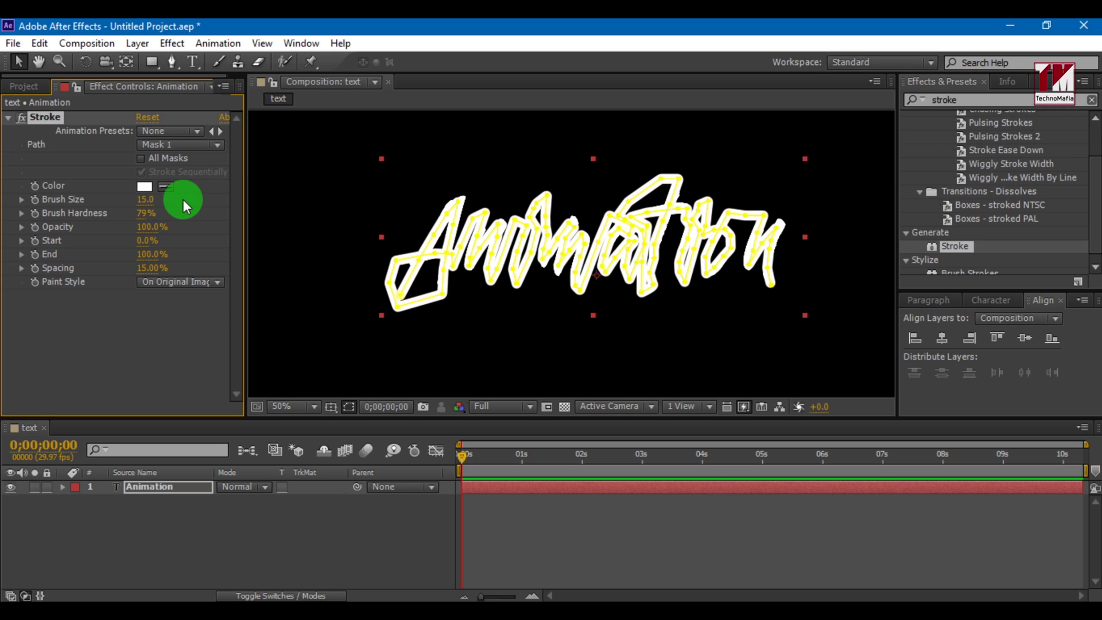
{"action": "left_click_drag", "start_coordinate": [148, 200], "coordinate": [168, 205]}
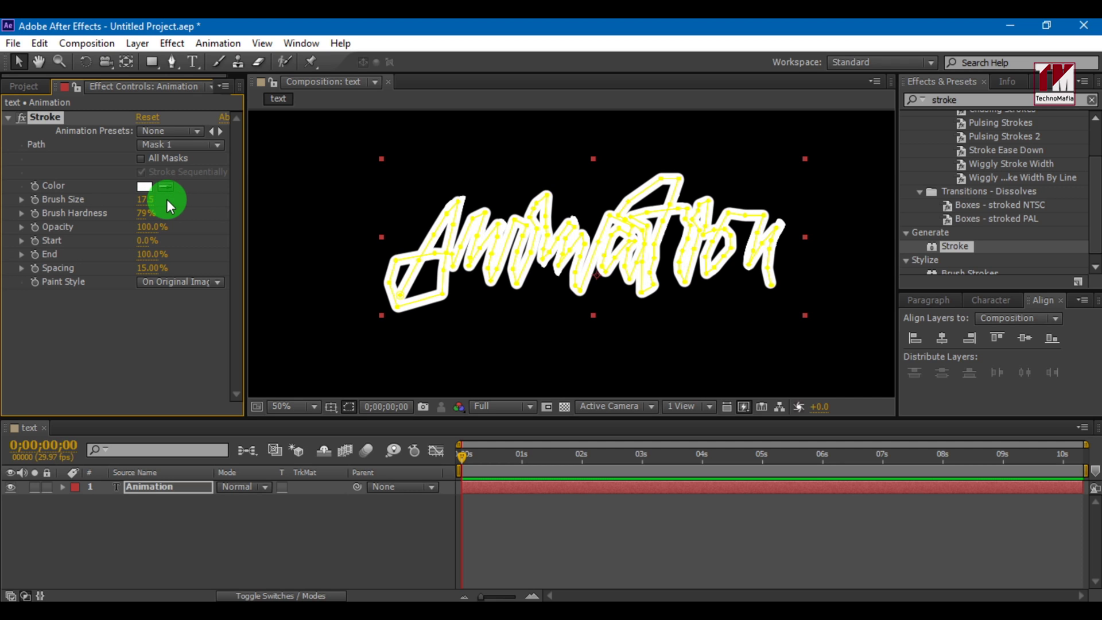
{"action": "left_click", "coordinate": [150, 285]}
Set Paint Style to Reveal Original Image and keyframe End from 0% at frame 8 to 100% at 1;18.
{"action": "left_click", "coordinate": [163, 332]}
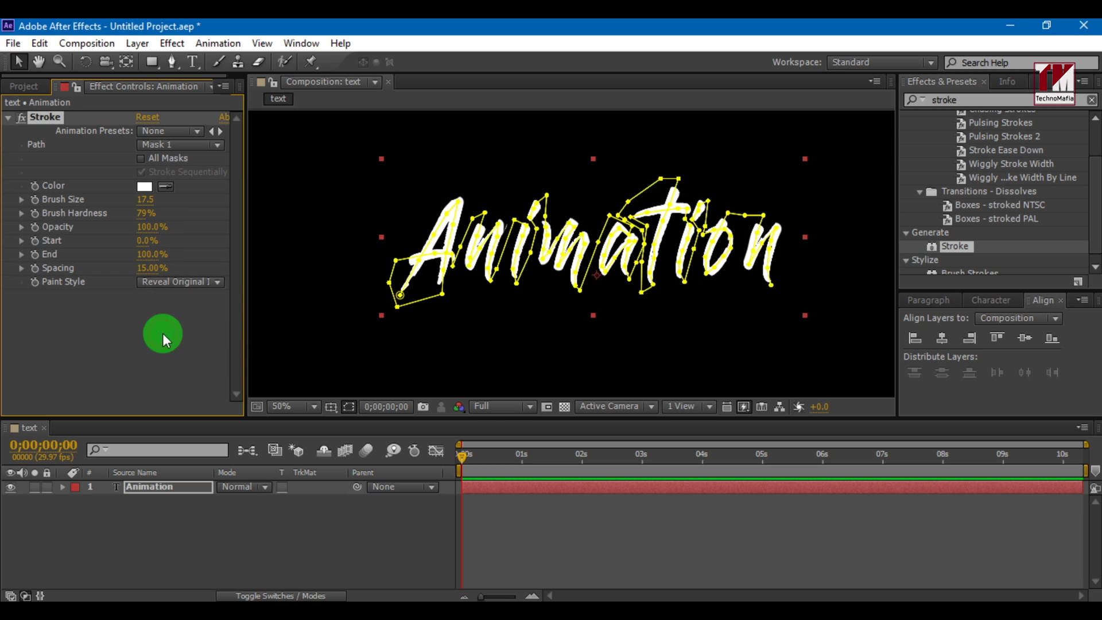
{"action": "left_click", "coordinate": [479, 457]}
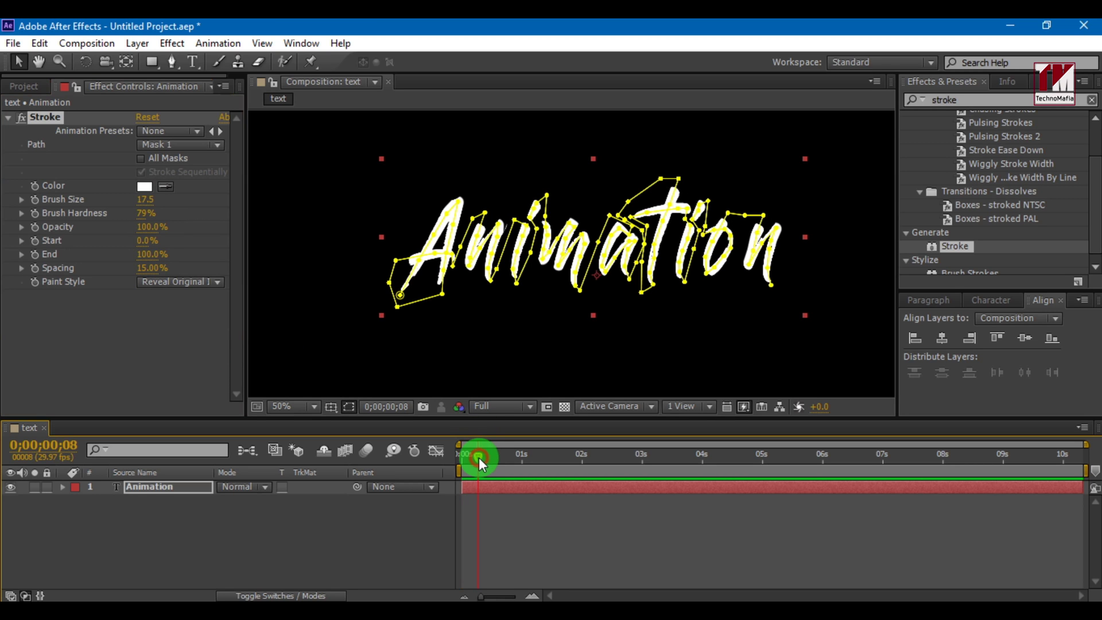
{"action": "left_click", "coordinate": [35, 254]}
{"action": "left_click", "coordinate": [144, 254]}
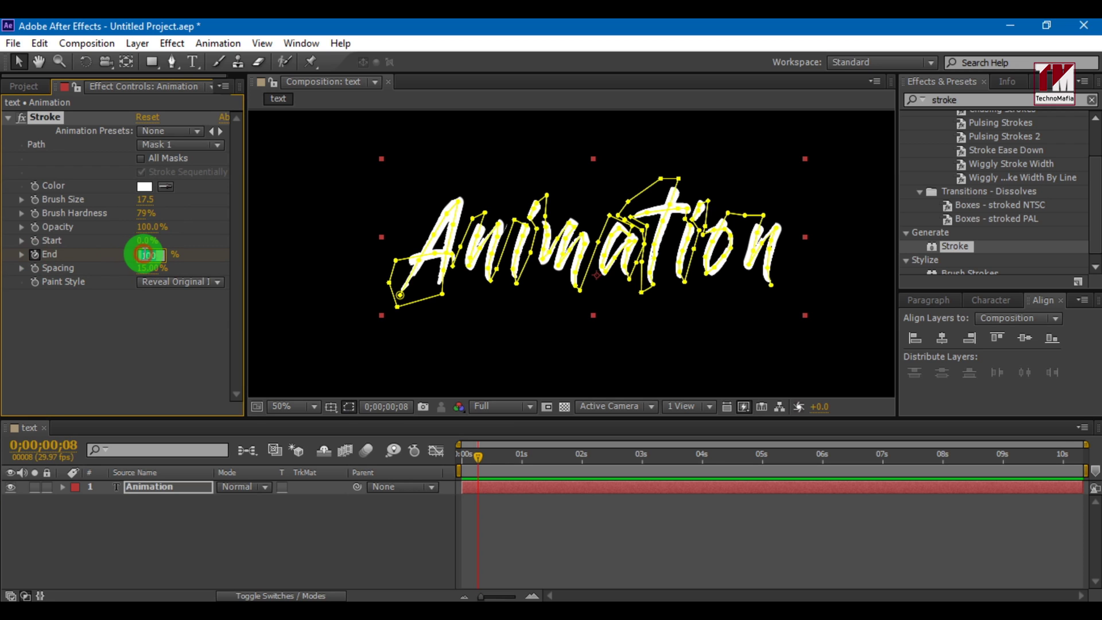
{"action": "type", "text": "0"}
{"action": "key", "text": "Return"}
{"action": "left_click", "coordinate": [435, 450]}
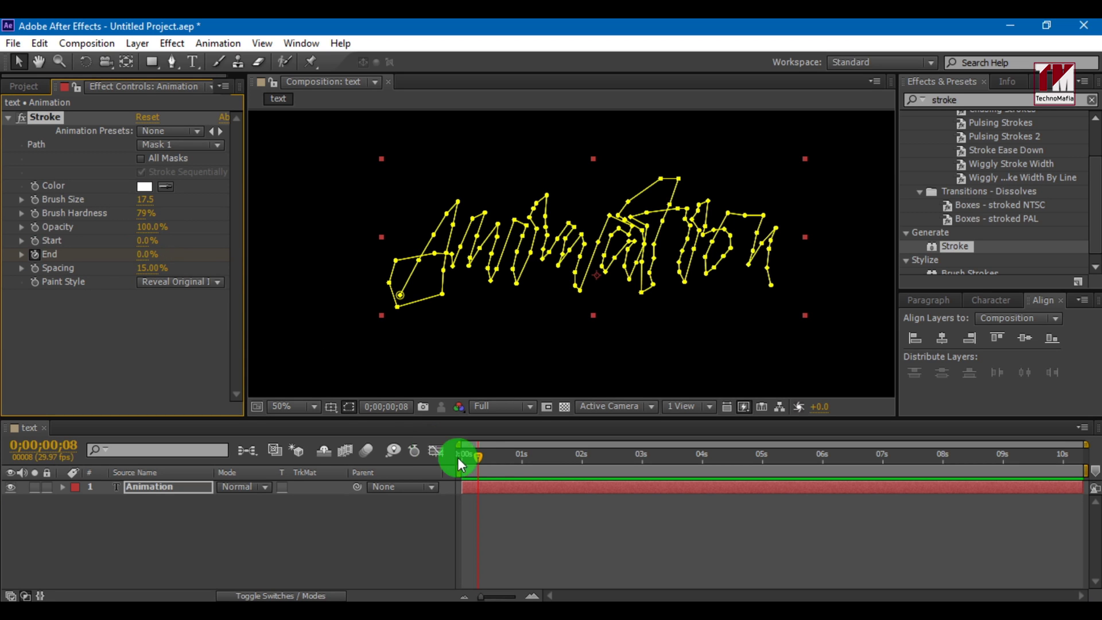
{"action": "left_click", "coordinate": [558, 453]}
{"action": "left_click", "coordinate": [142, 254]}
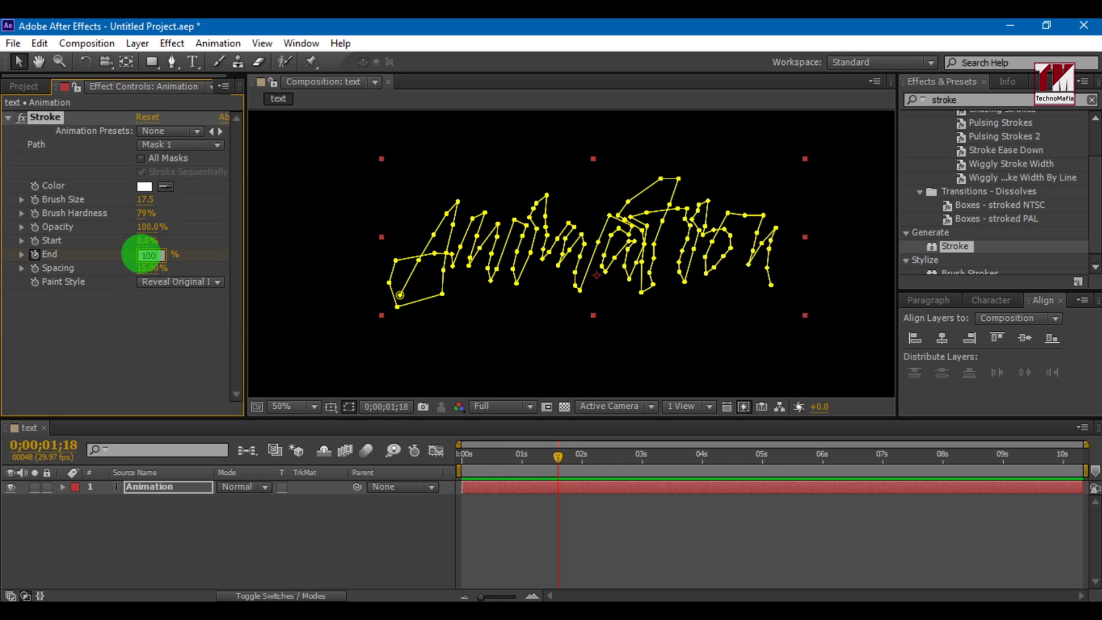
{"action": "key", "text": "Return"}
Preview the stroke write-on animation from the start.
{"action": "left_click_drag", "start_coordinate": [494, 454], "coordinate": [459, 456]}
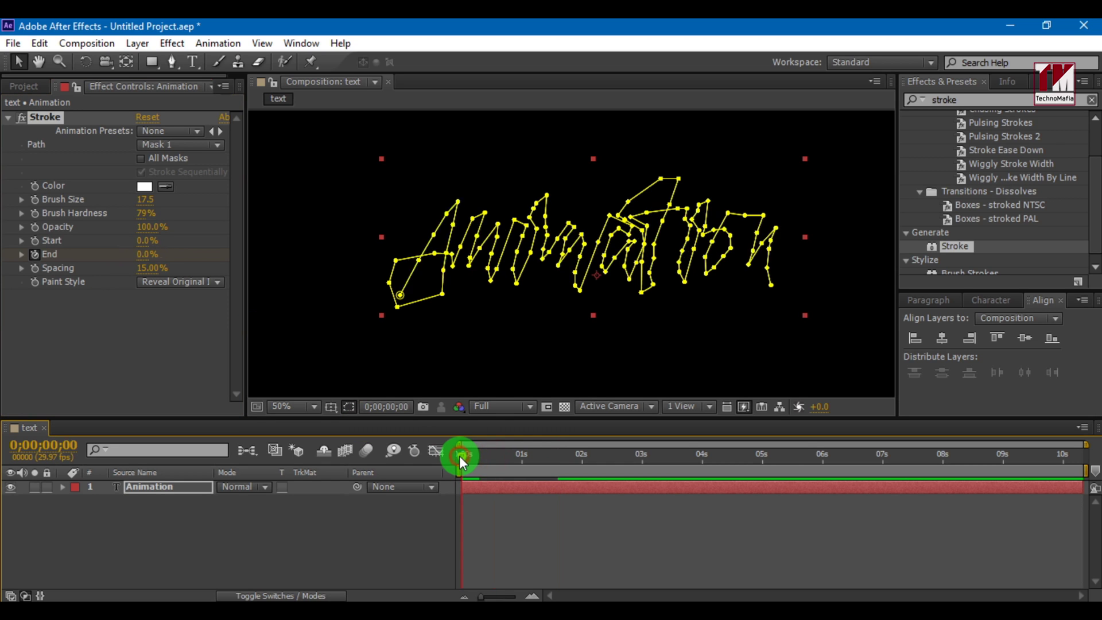
{"action": "key", "text": "space"}
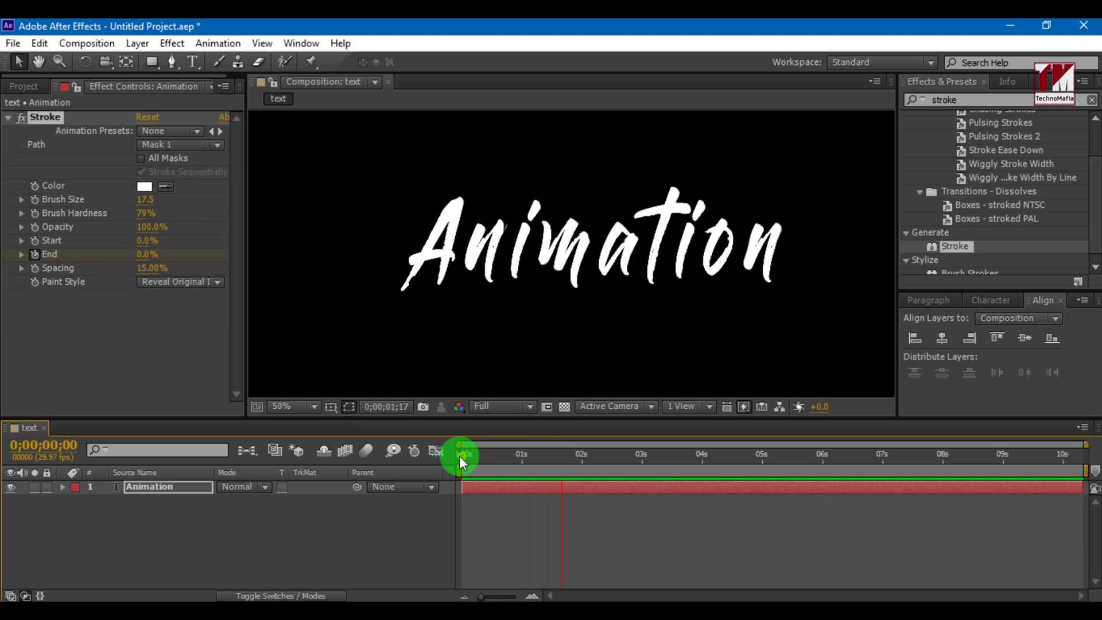
{"action": "key", "text": "space"}
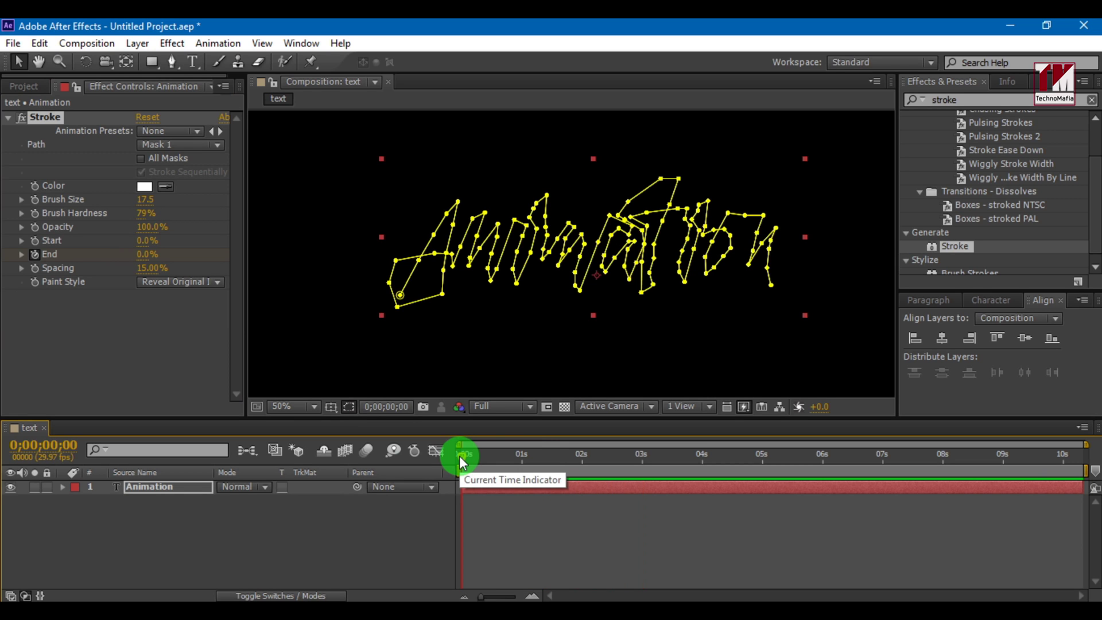
{"action": "left_click", "coordinate": [336, 539]}
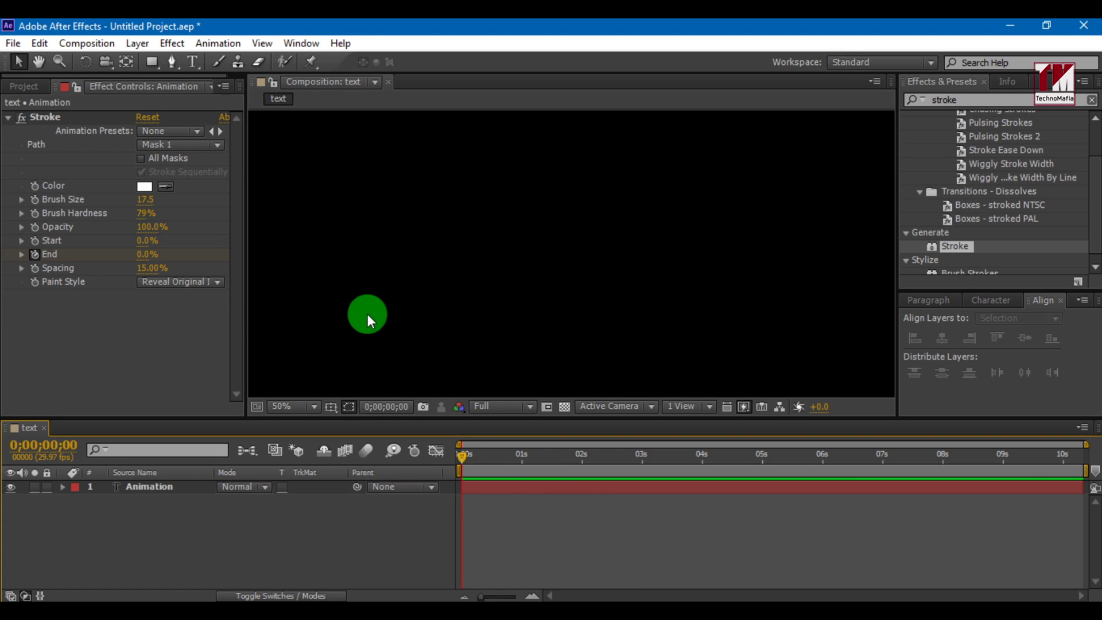
Drag img from the Videos folder into After Effects to import it.
{"action": "left_click", "coordinate": [160, 601]}
{"action": "left_click", "coordinate": [406, 253]}
{"action": "left_click_drag", "start_coordinate": [406, 252], "coordinate": [339, 561]}
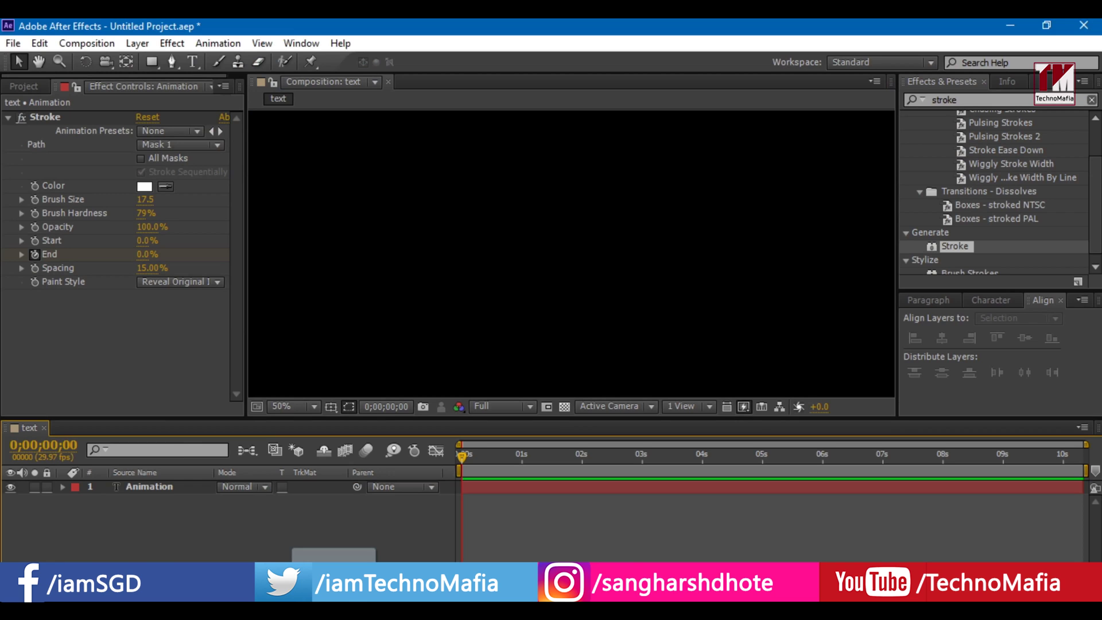
{"action": "left_click_drag", "start_coordinate": [339, 563], "coordinate": [153, 371]}
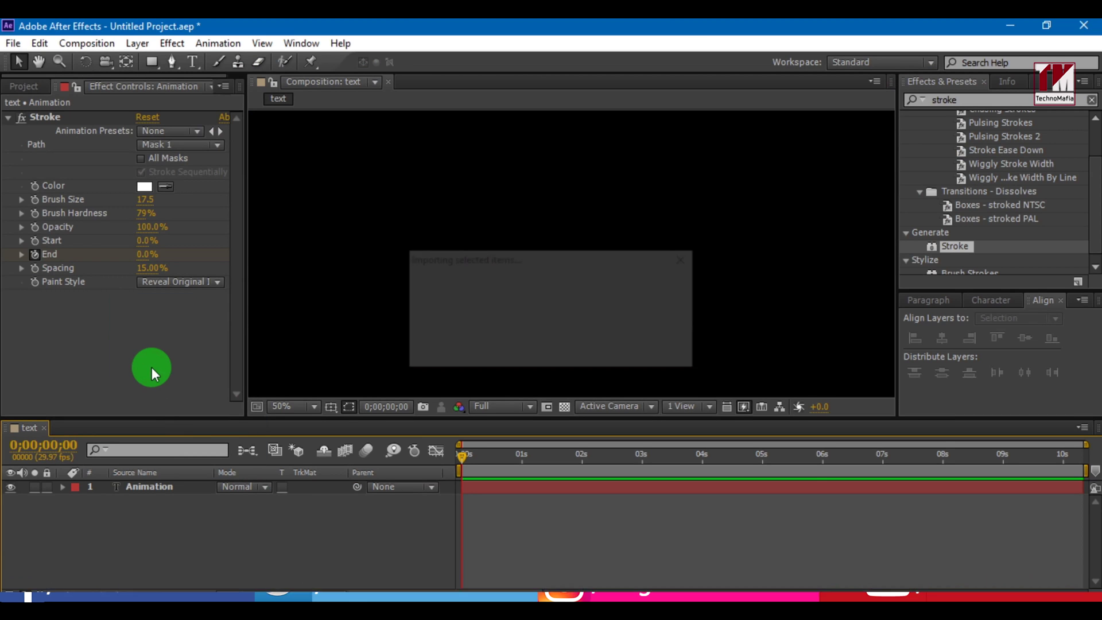
Place img.jpg from the Project panel as a layer in the text composition.
{"action": "left_click", "coordinate": [17, 87]}
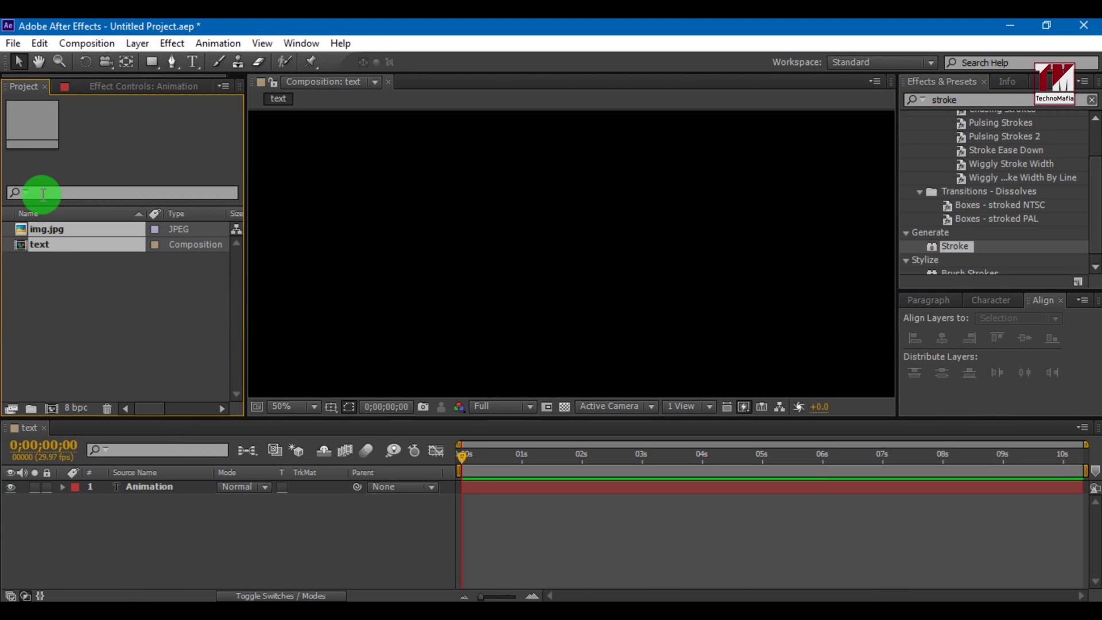
{"action": "left_click", "coordinate": [42, 233]}
{"action": "left_click_drag", "start_coordinate": [41, 233], "coordinate": [113, 516]}
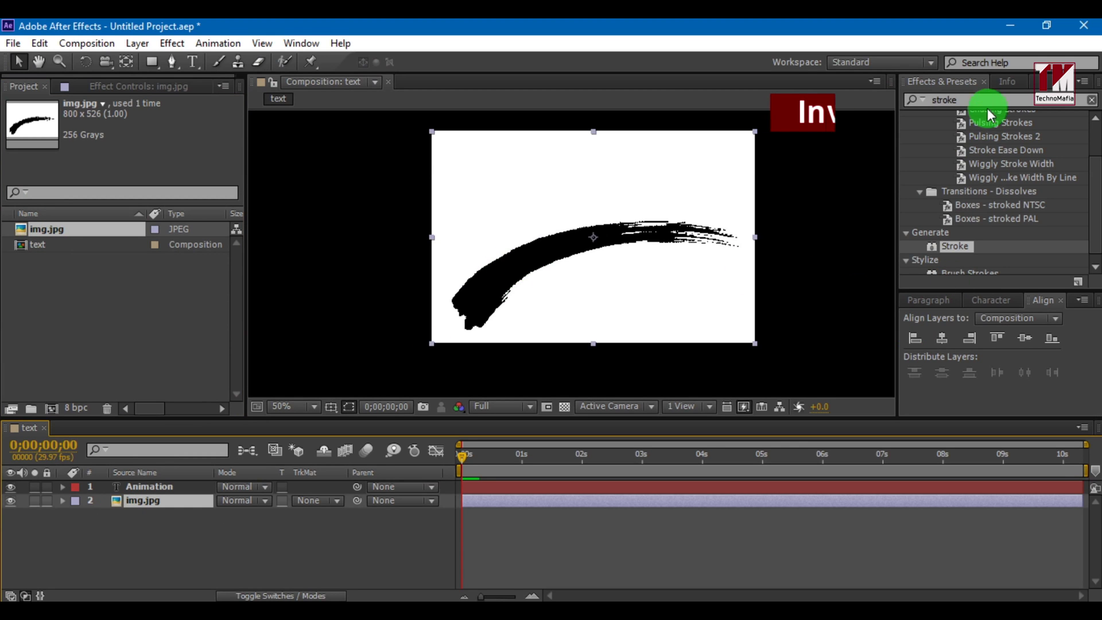
Apply the Invert effect to the img.jpg layer.
{"action": "left_click", "coordinate": [938, 98]}
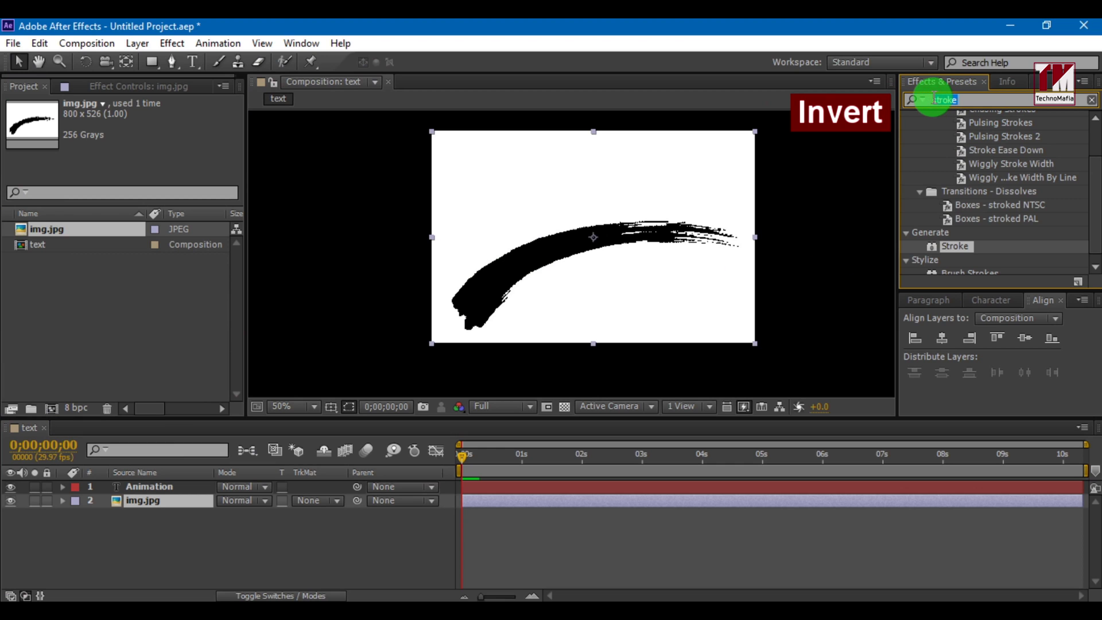
{"action": "type", "text": "r"}
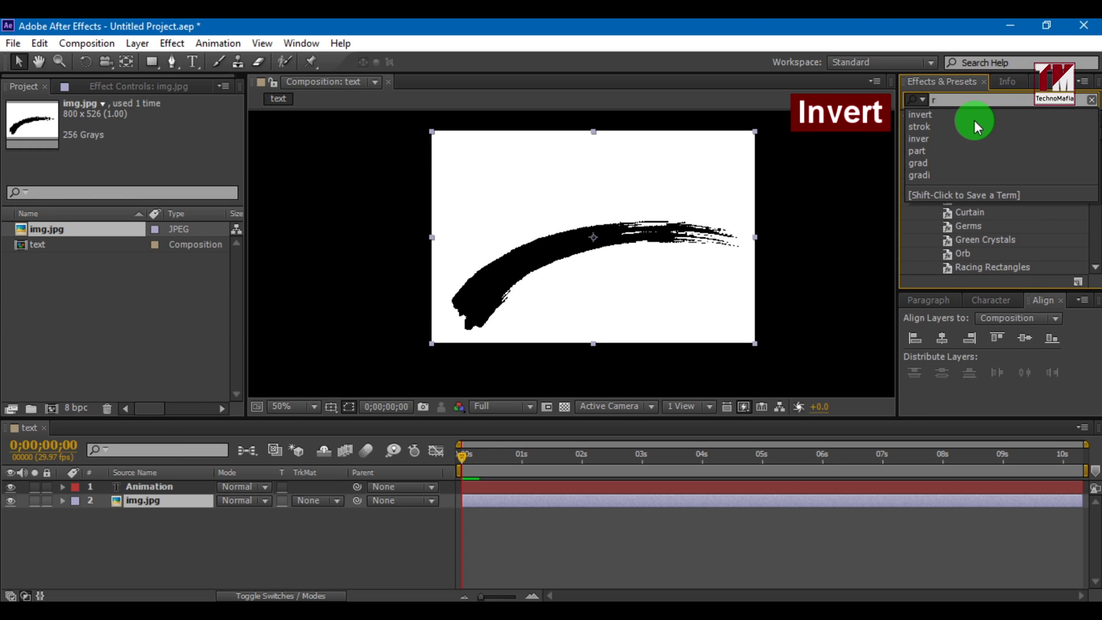
{"action": "left_click", "coordinate": [973, 117]}
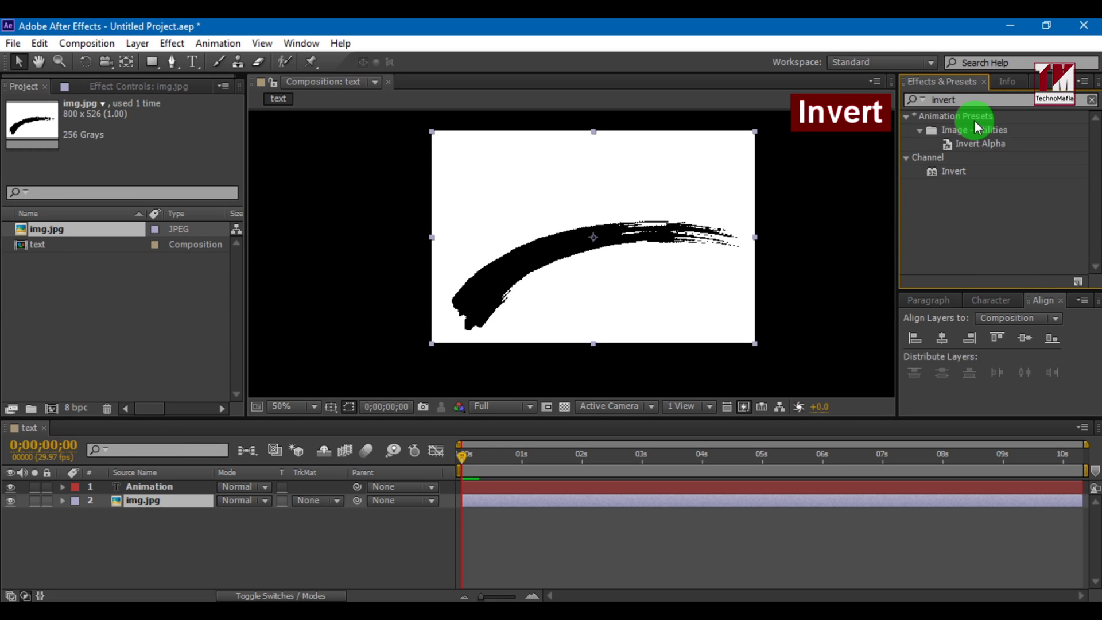
{"action": "mouse_move", "coordinate": [941, 171]}
{"action": "left_mouse_down"}
{"action": "mouse_move", "coordinate": [641, 224]}
{"action": "mouse_move", "coordinate": [619, 334]}
{"action": "left_mouse_up"}
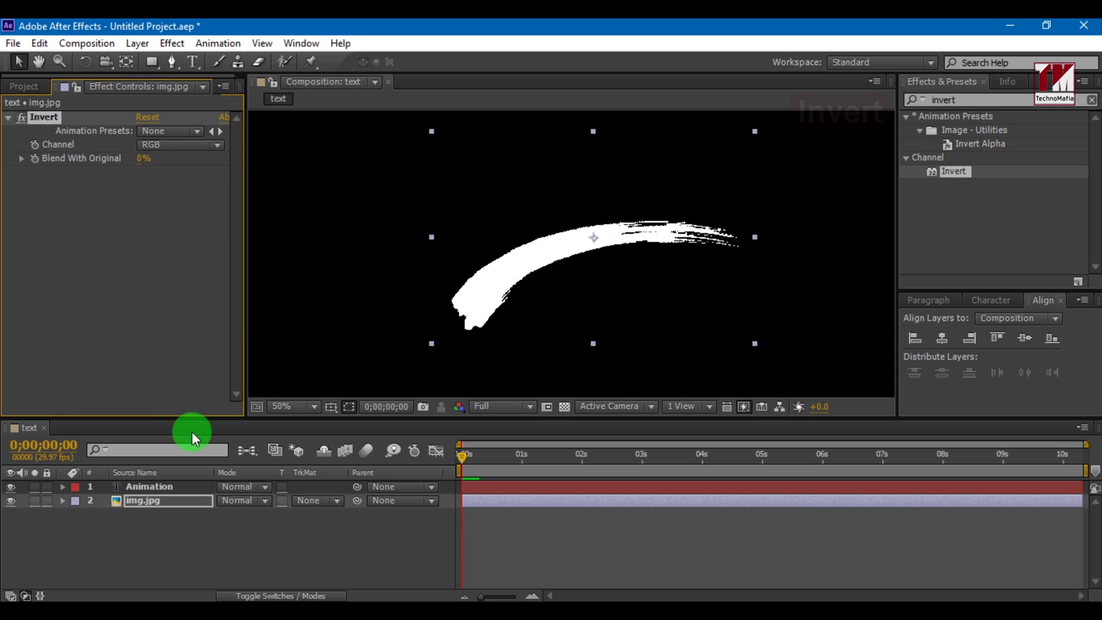
{"action": "left_click", "coordinate": [227, 500]}
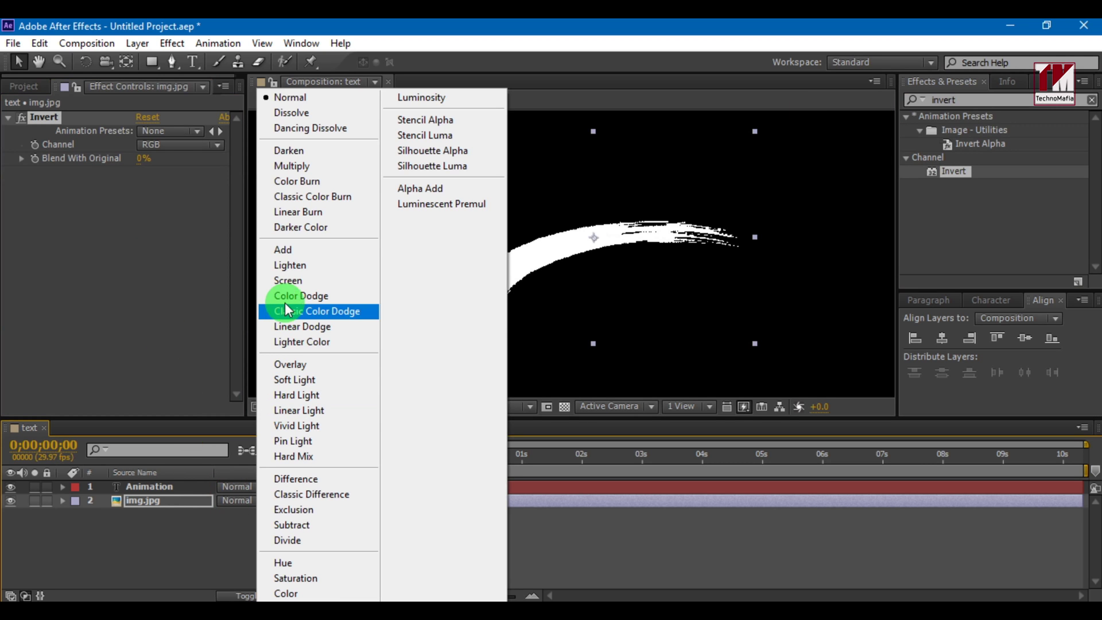
Set img.jpg to Add blend mode and move the brush stroke below the text.
{"action": "left_click", "coordinate": [286, 257]}
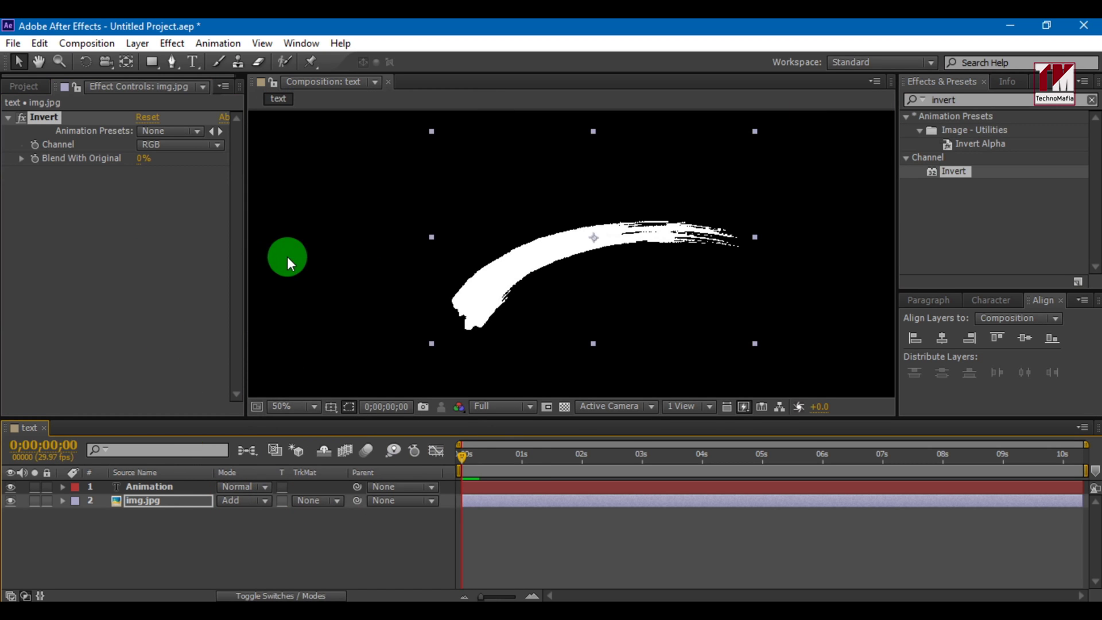
{"action": "left_click", "coordinate": [536, 459]}
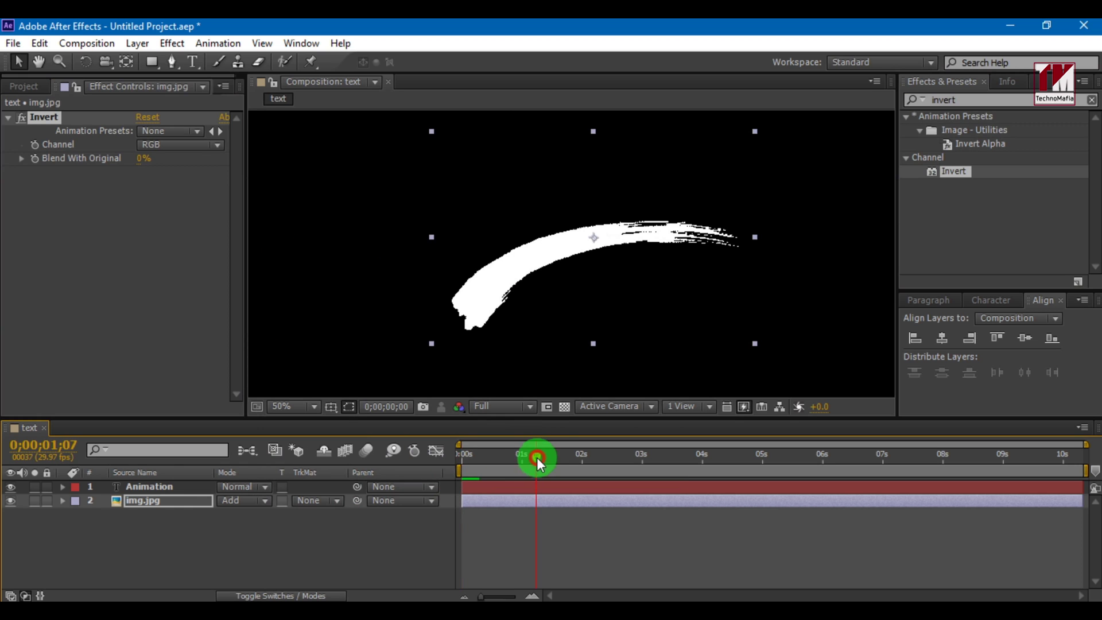
{"action": "left_click_drag", "start_coordinate": [515, 274], "coordinate": [517, 344]}
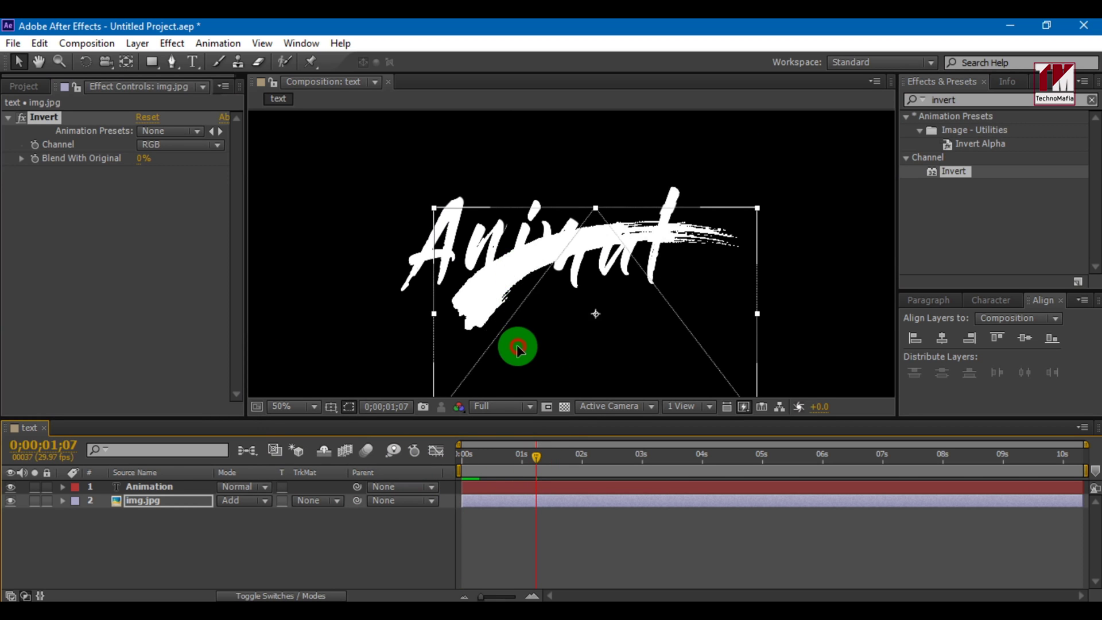
{"action": "key", "text": "comma"}
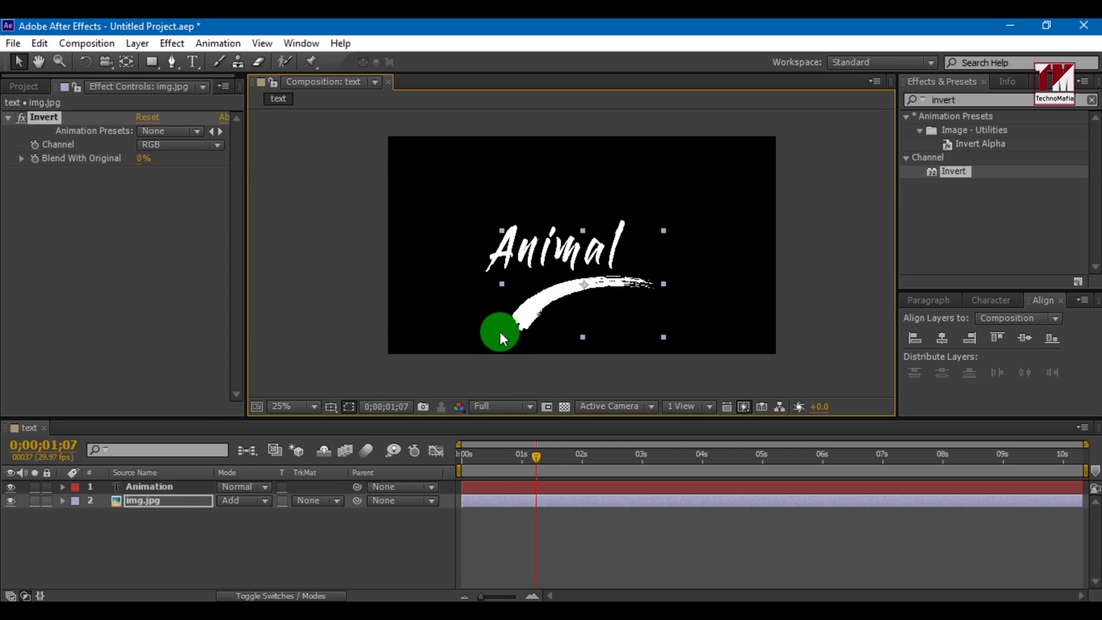
{"action": "left_click_drag", "start_coordinate": [500, 333], "coordinate": [495, 313]}
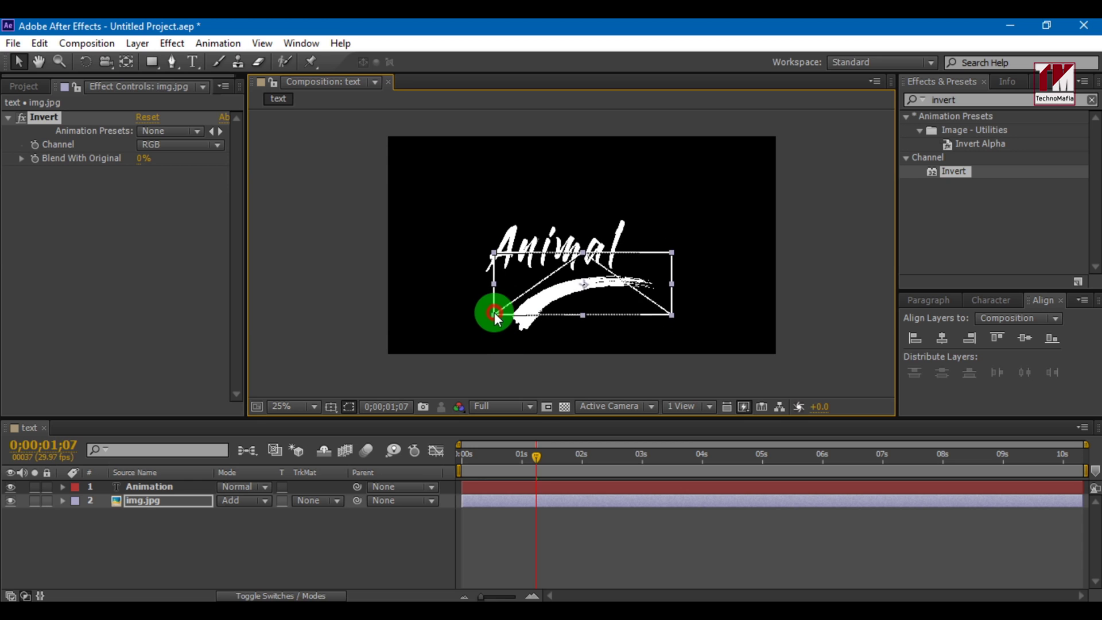
At 1;19, squash and reposition the brush stroke as an underline beneath Animation.
{"action": "left_click", "coordinate": [560, 454]}
{"action": "left_click_drag", "start_coordinate": [513, 313], "coordinate": [516, 301]}
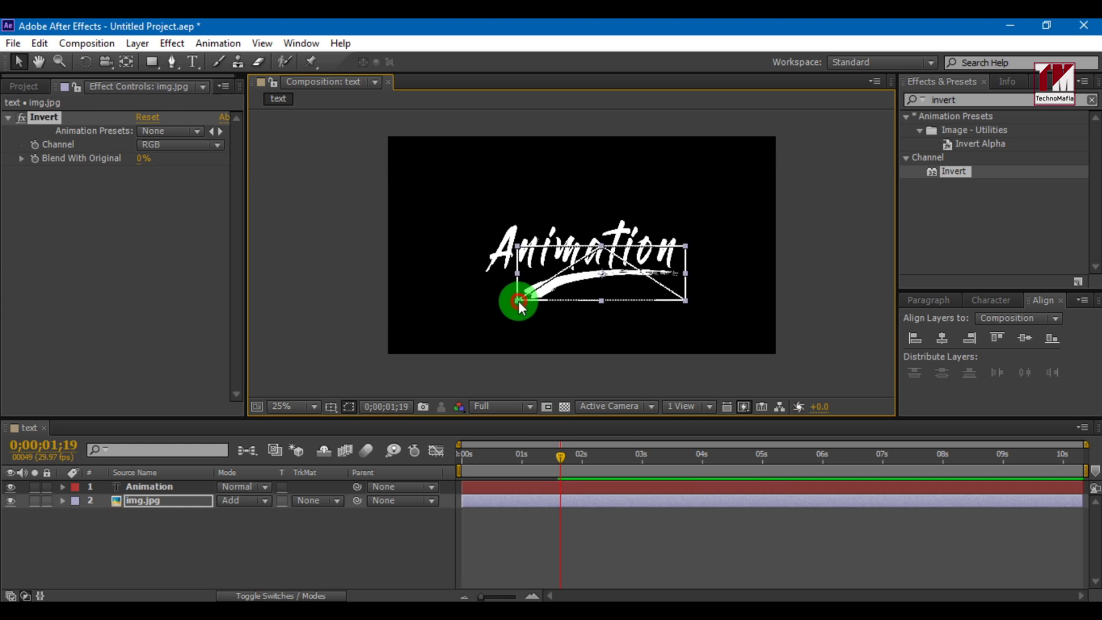
{"action": "left_click_drag", "start_coordinate": [516, 302], "coordinate": [524, 300]}
{"action": "left_click", "coordinate": [546, 312]}
{"action": "scroll", "coordinate": [590, 284], "scroll_direction": "up", "scroll_amount": 2}
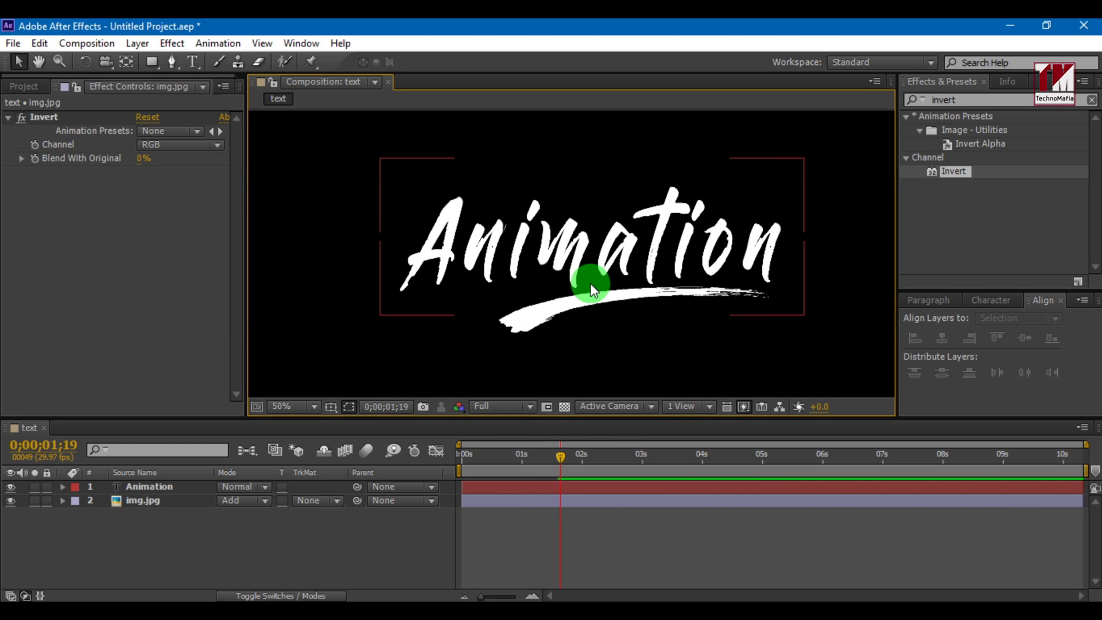
{"action": "left_click", "coordinate": [505, 356]}
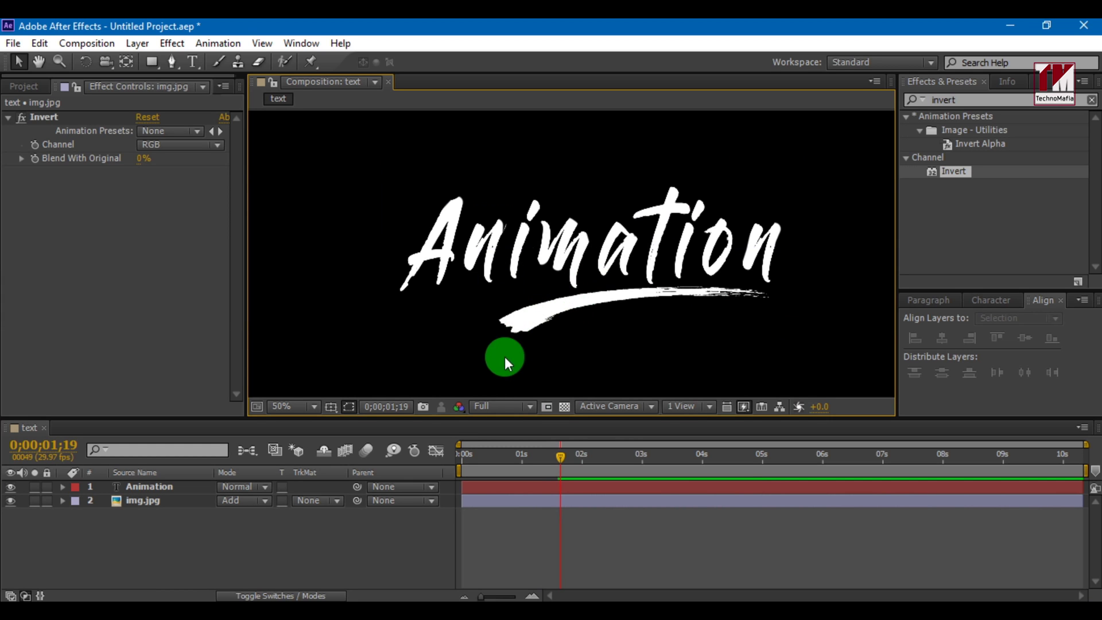
{"action": "left_click", "coordinate": [528, 326]}
{"action": "left_click_drag", "start_coordinate": [539, 319], "coordinate": [476, 339]}
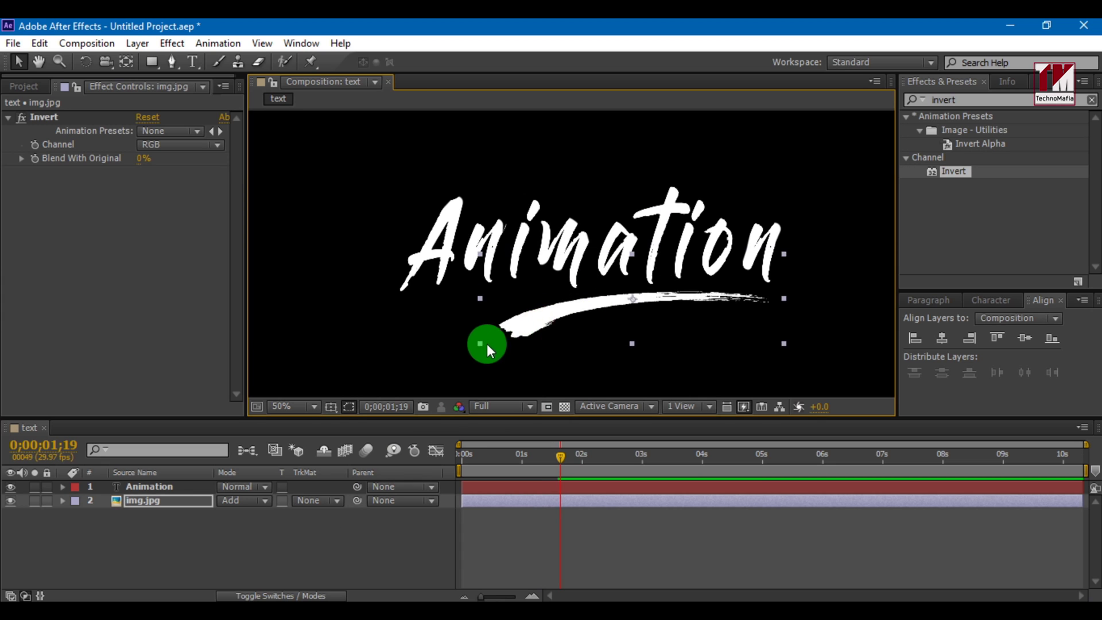
{"action": "left_click_drag", "start_coordinate": [477, 339], "coordinate": [480, 320]}
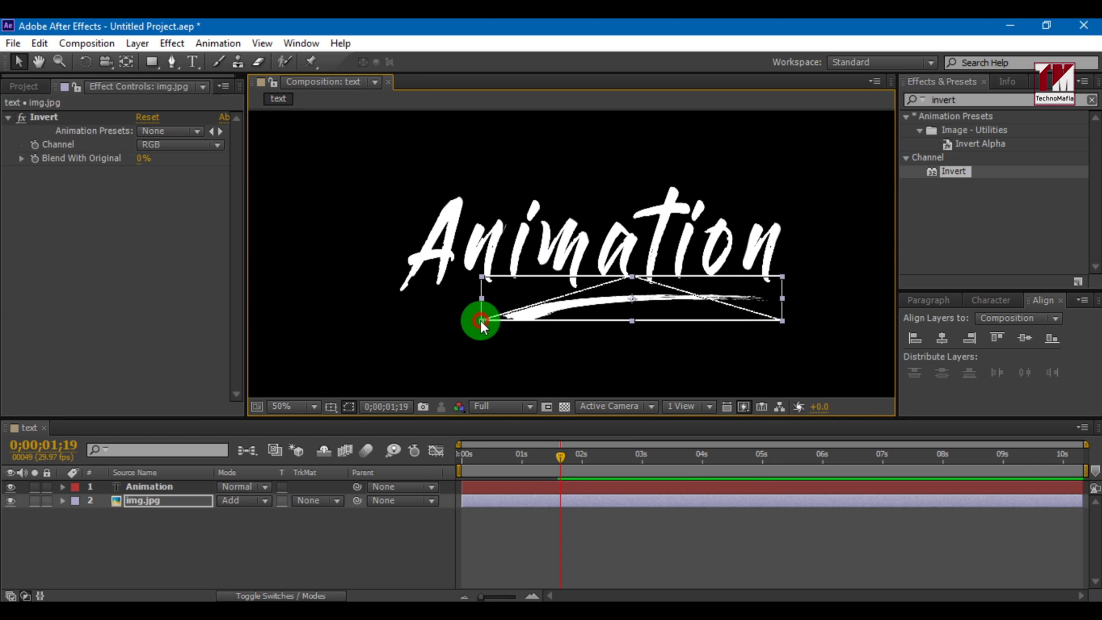
{"action": "left_click", "coordinate": [401, 469]}
Select the img.jpg brush-stroke layer and show its effects.
{"action": "left_click", "coordinate": [397, 539]}
{"action": "left_click", "coordinate": [545, 308]}
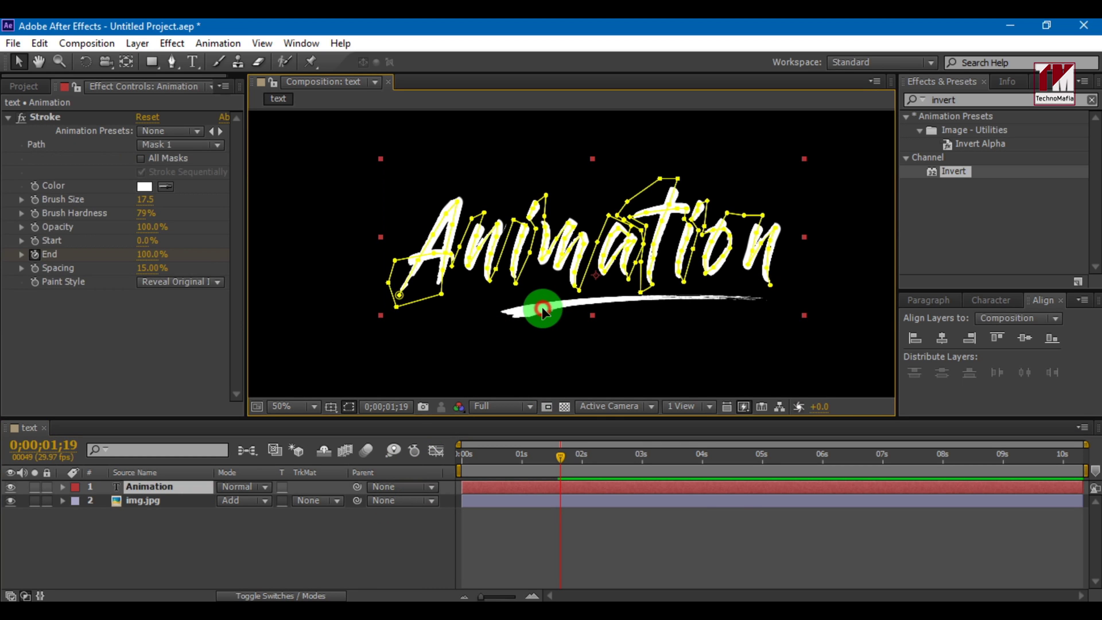
{"action": "left_click", "coordinate": [176, 512]}
{"action": "left_click", "coordinate": [174, 506]}
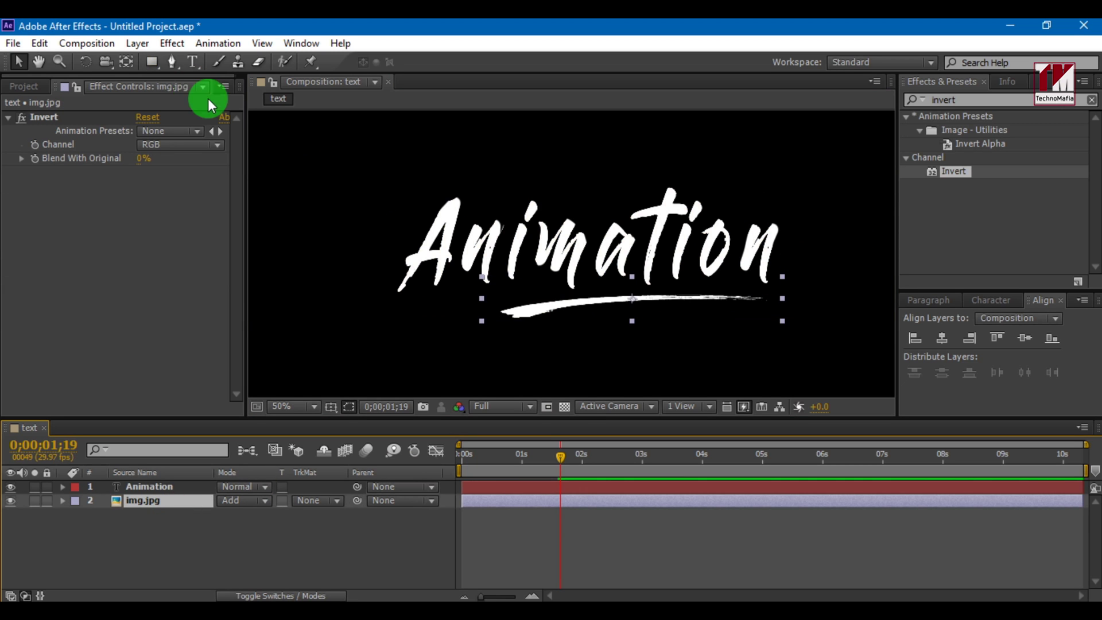
Draw a four-point open mask along the underline from its left end to right tip.
{"action": "left_click", "coordinate": [171, 62]}
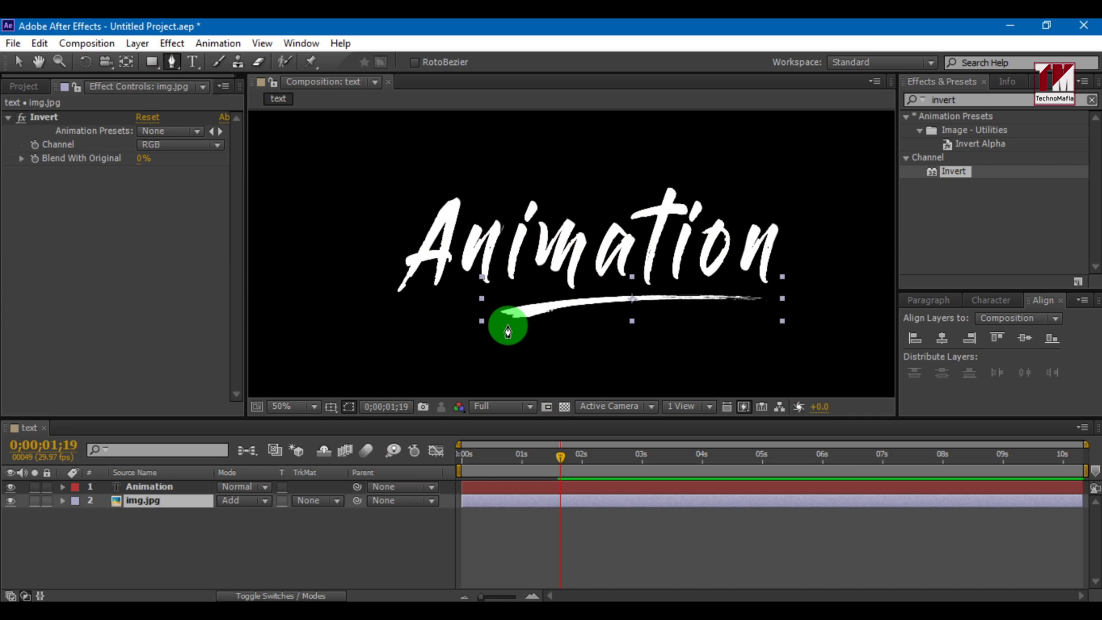
{"action": "left_click", "coordinate": [506, 325]}
{"action": "left_click", "coordinate": [607, 299]}
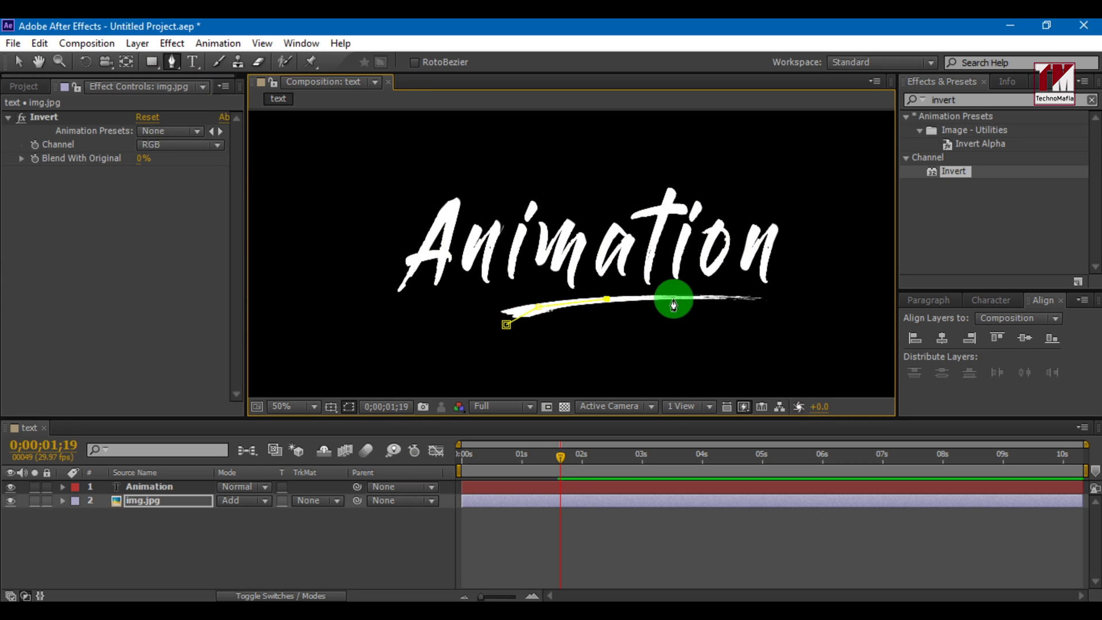
{"action": "left_click", "coordinate": [698, 296]}
{"action": "left_click", "coordinate": [744, 297]}
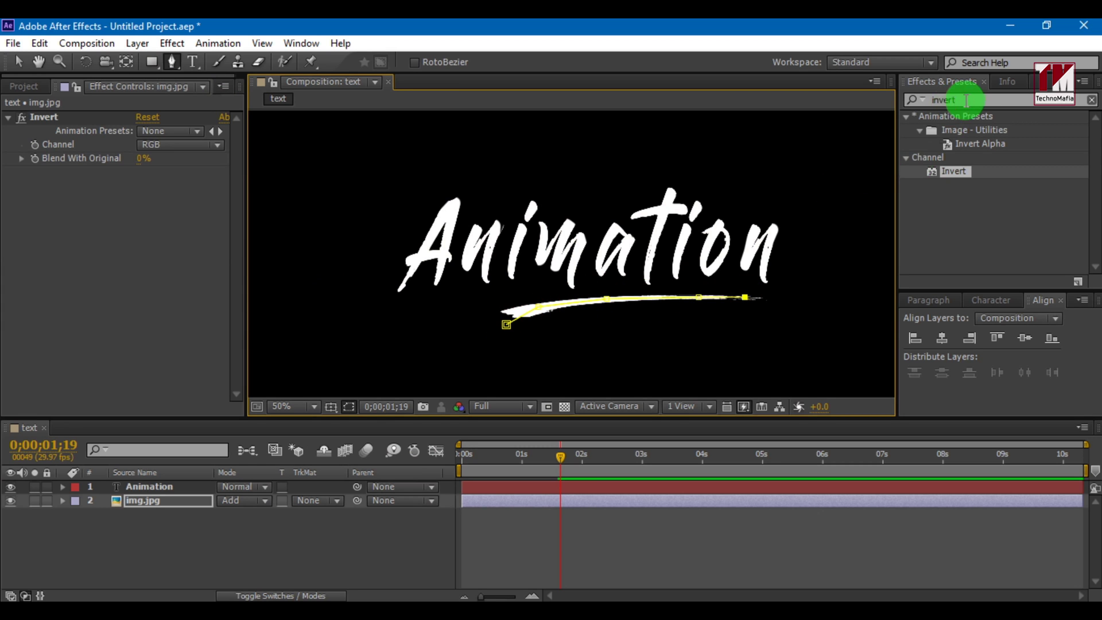
{"action": "left_click", "coordinate": [916, 101]}
Apply the Stroke effect from the effects search to the img.jpg layer.
{"action": "type", "text": "stro"}
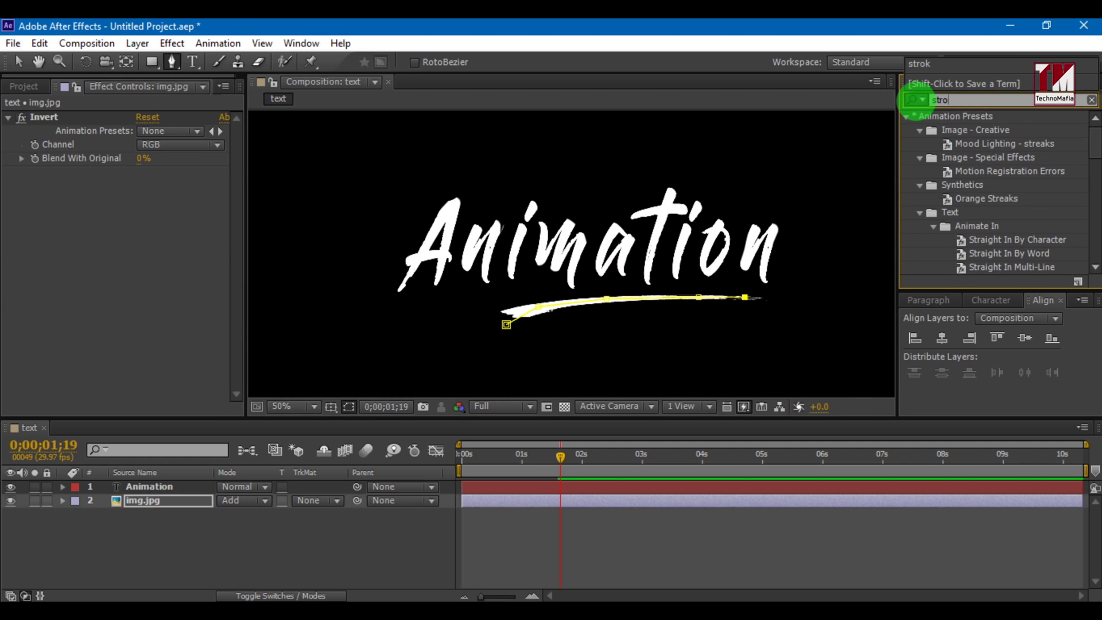
{"action": "type", "text": "ke"}
{"action": "scroll", "coordinate": [954, 260], "scroll_direction": "down", "scroll_amount": 2}
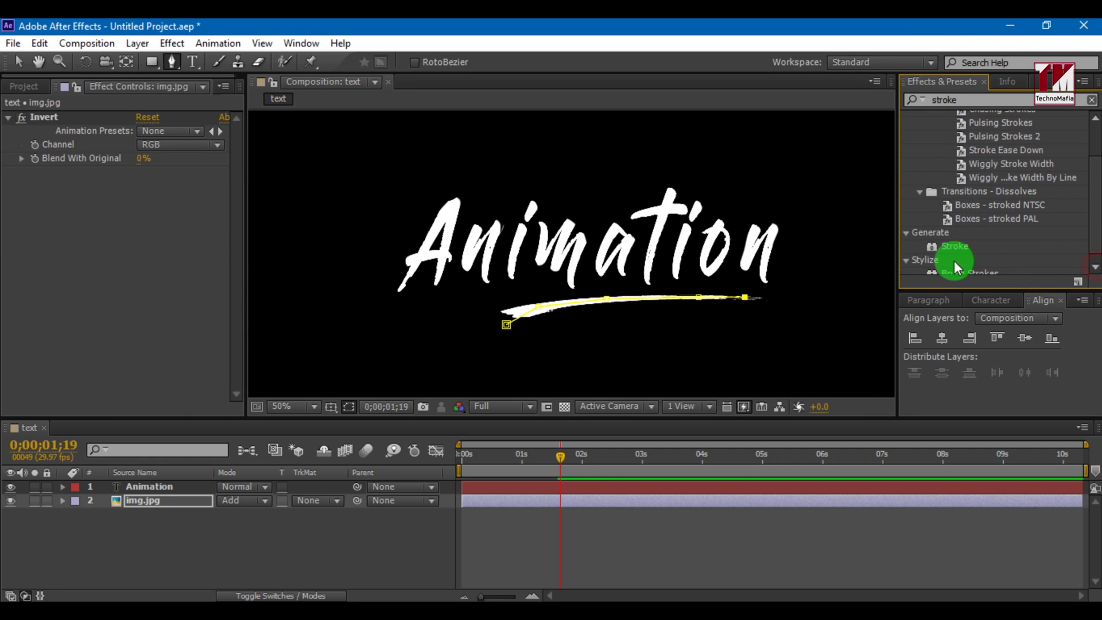
{"action": "left_click", "coordinate": [948, 250]}
{"action": "left_click_drag", "start_coordinate": [948, 250], "coordinate": [138, 501]}
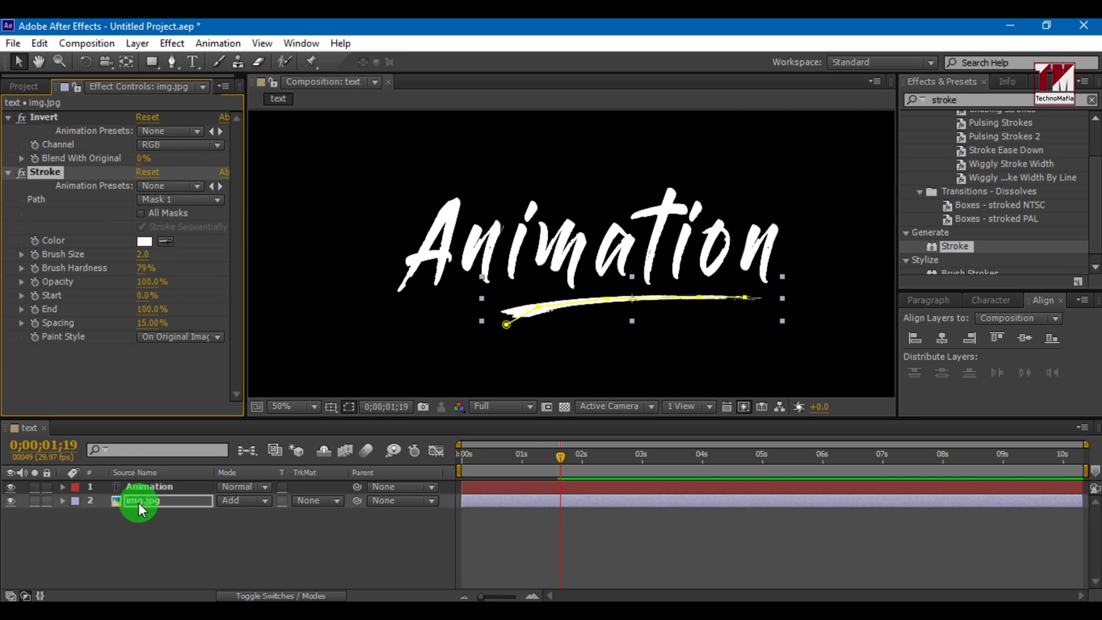
Set the stroke's Brush Size to 30 and Paint Style to Reveal Original Image.
{"action": "left_click", "coordinate": [142, 254]}
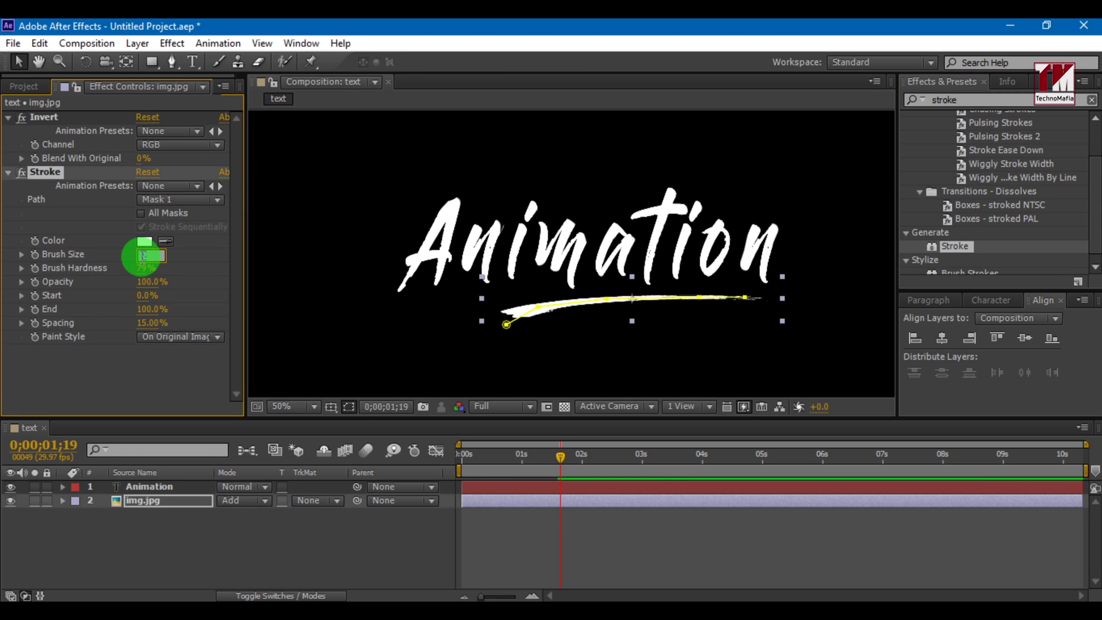
{"action": "type", "text": "15"}
{"action": "key", "text": "Return"}
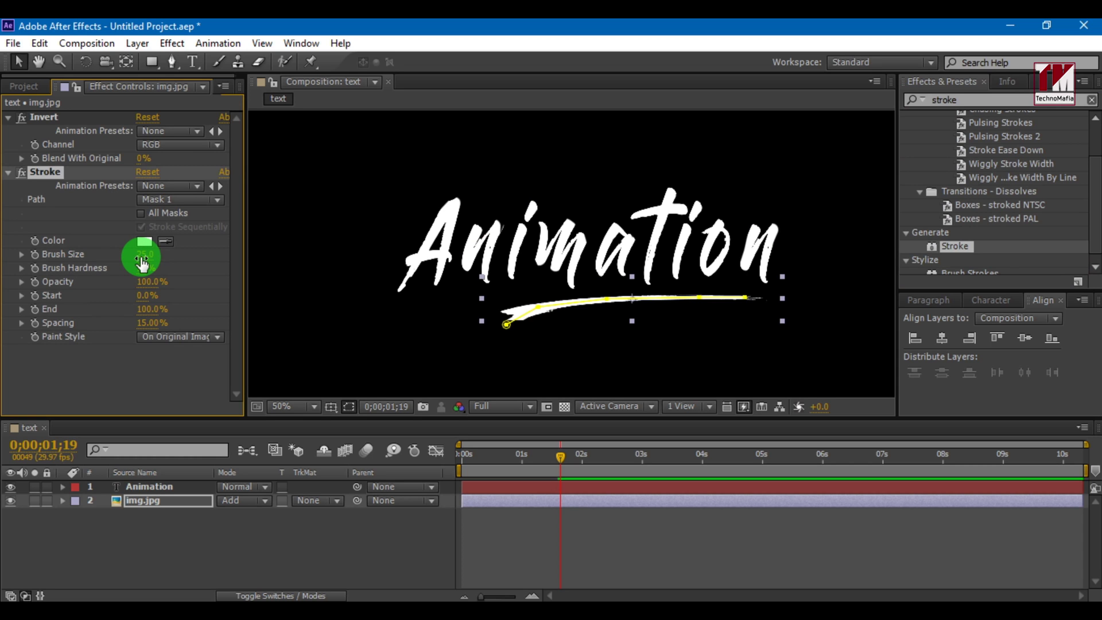
{"action": "left_click_drag", "start_coordinate": [142, 263], "coordinate": [143, 263]}
{"action": "left_click", "coordinate": [172, 337]}
{"action": "left_click", "coordinate": [189, 388]}
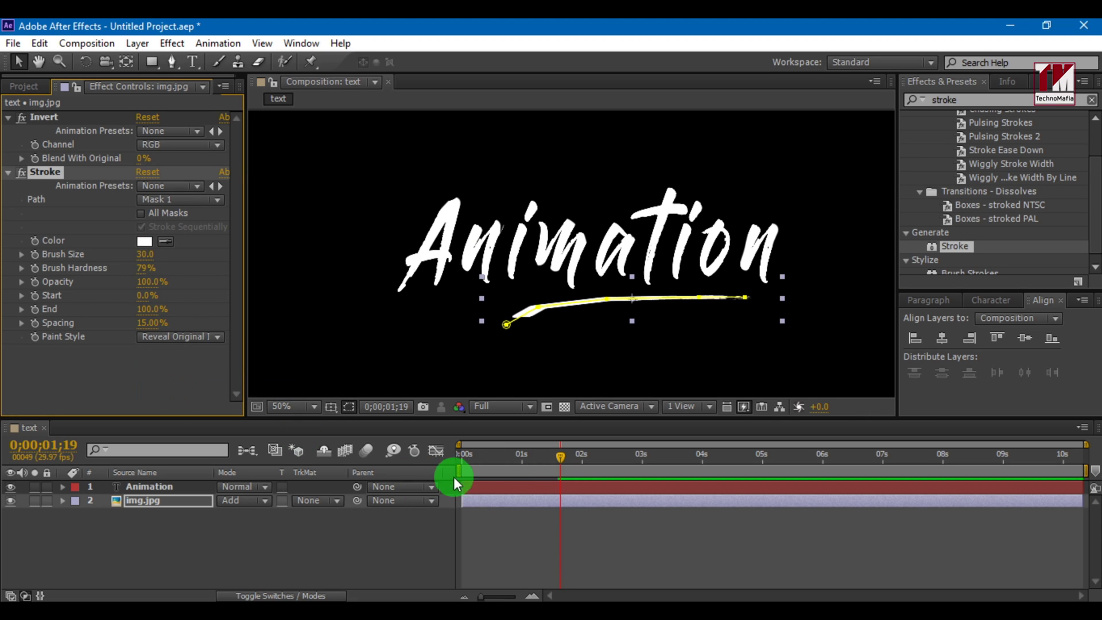
Set brush size to 50 and keyframe the stroke End at 0% near 1 second.
{"action": "mouse_move", "coordinate": [559, 457]}
{"action": "left_mouse_down"}
{"action": "mouse_move", "coordinate": [580, 454]}
{"action": "mouse_move", "coordinate": [558, 455]}
{"action": "left_mouse_up"}
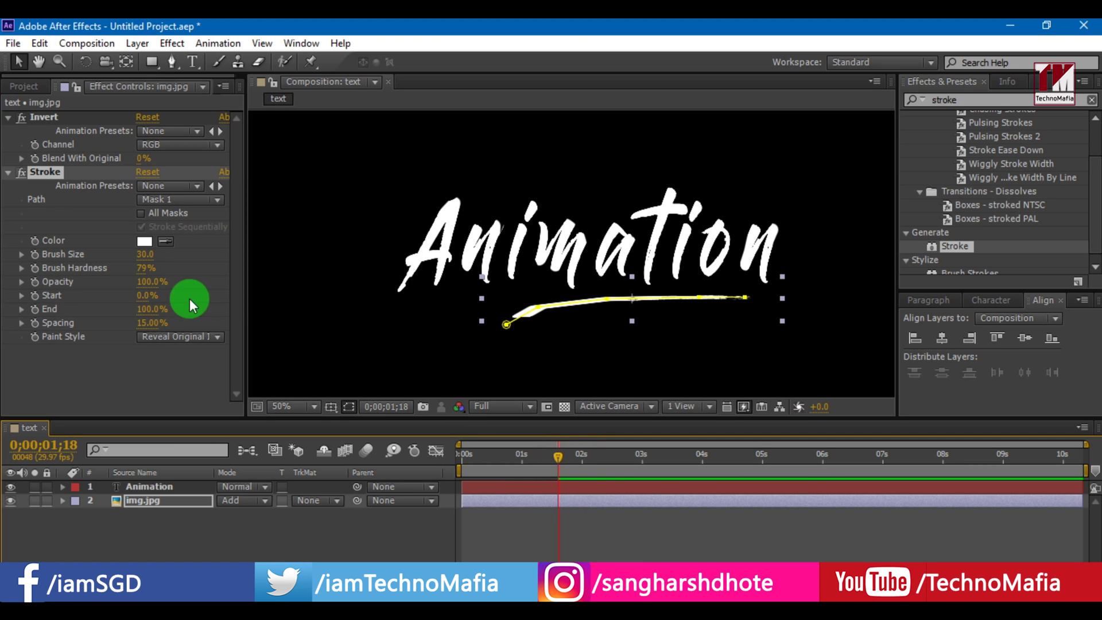
{"action": "left_click", "coordinate": [143, 261]}
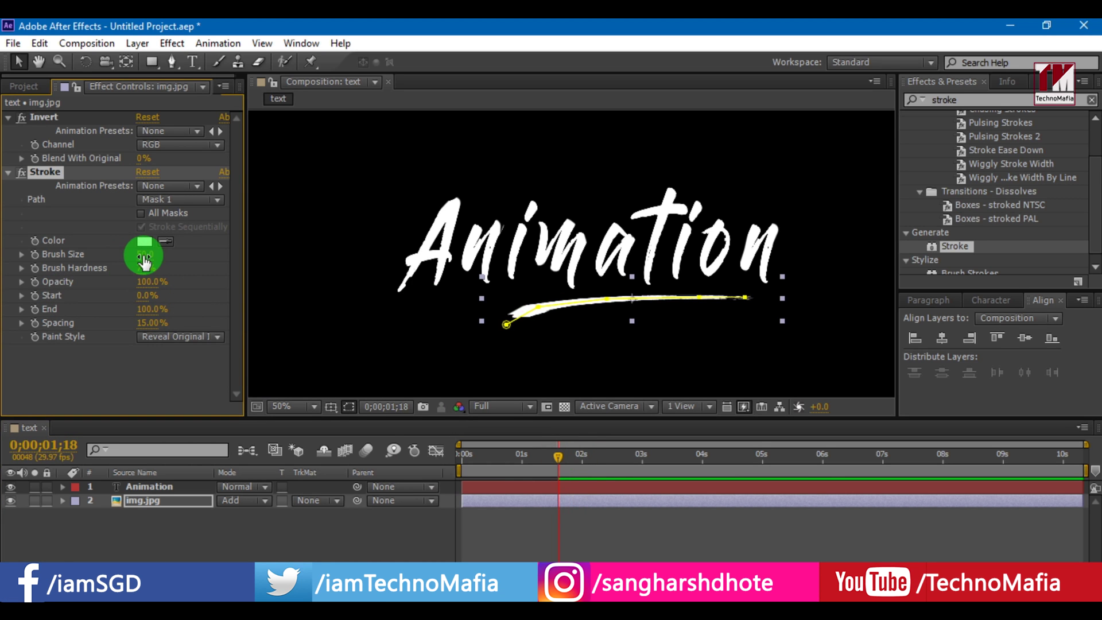
{"action": "type", "text": "50"}
{"action": "left_click_drag", "start_coordinate": [529, 457], "coordinate": [552, 456]}
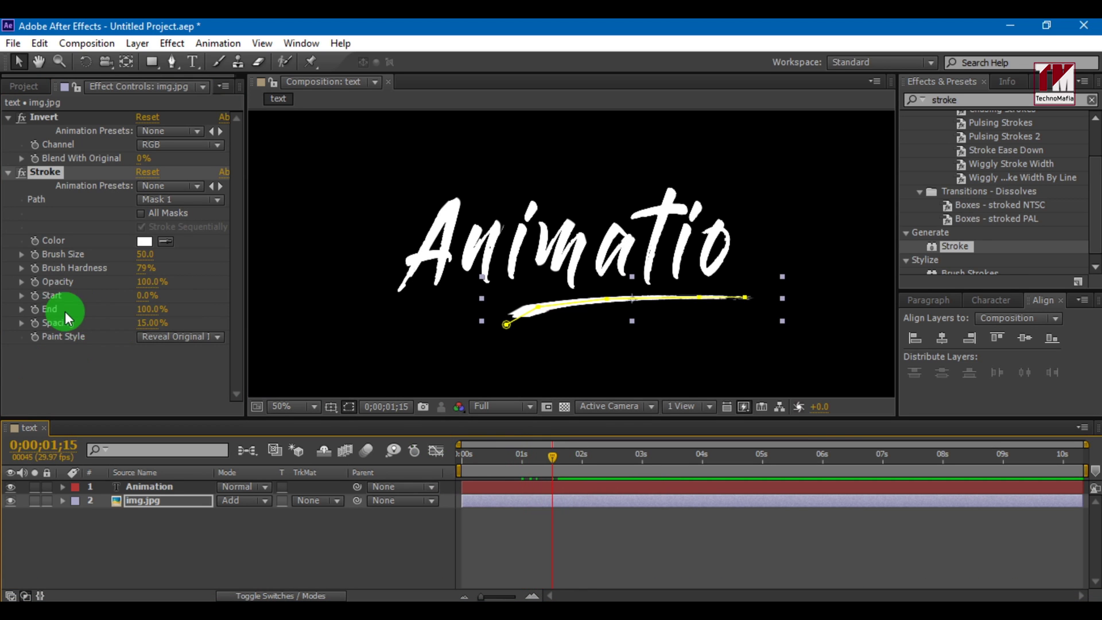
{"action": "left_click", "coordinate": [35, 310]}
{"action": "left_click", "coordinate": [148, 308]}
{"action": "type", "text": "0"}
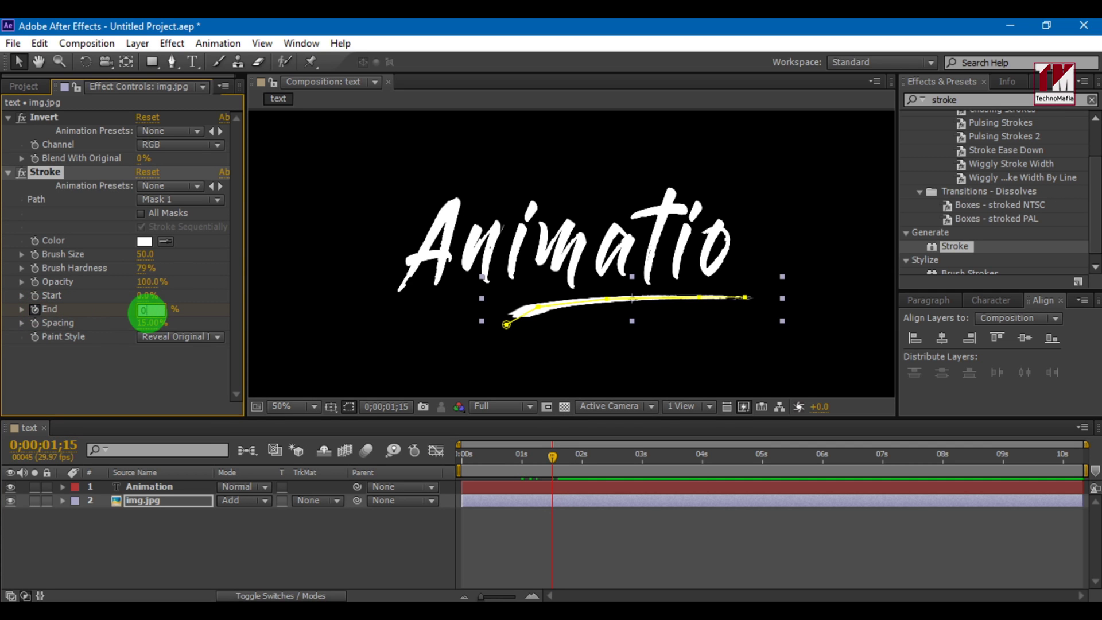
{"action": "key", "text": "Return"}
Keyframe the stroke End at 100% at 2 seconds so the underline draws on.
{"action": "left_click", "coordinate": [580, 455]}
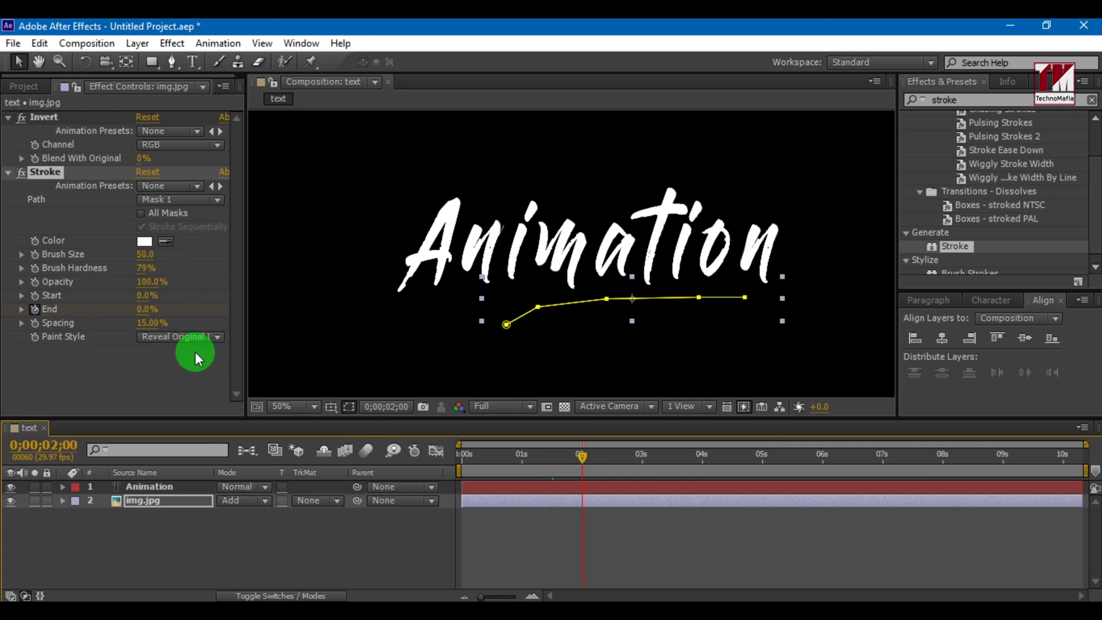
{"action": "left_click", "coordinate": [148, 309]}
{"action": "type", "text": "100"}
{"action": "key", "text": "Return"}
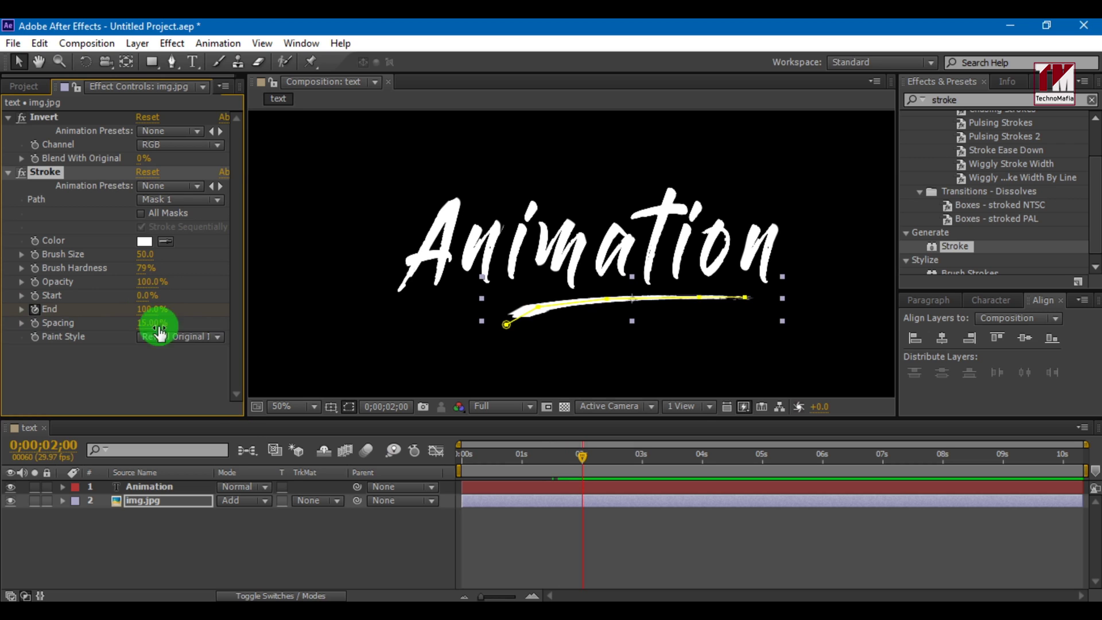
Preview the underline write-on animation from the start.
{"action": "left_click", "coordinate": [360, 529]}
{"action": "left_click", "coordinate": [488, 455]}
{"action": "left_click_drag", "start_coordinate": [489, 456], "coordinate": [457, 455]}
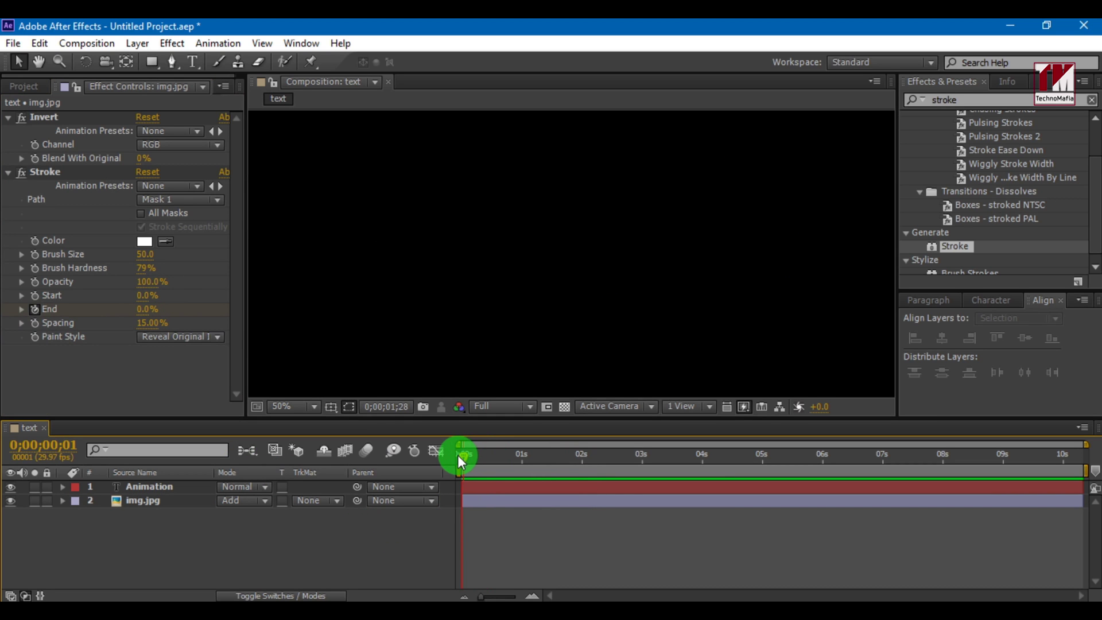
{"action": "key", "text": "space"}
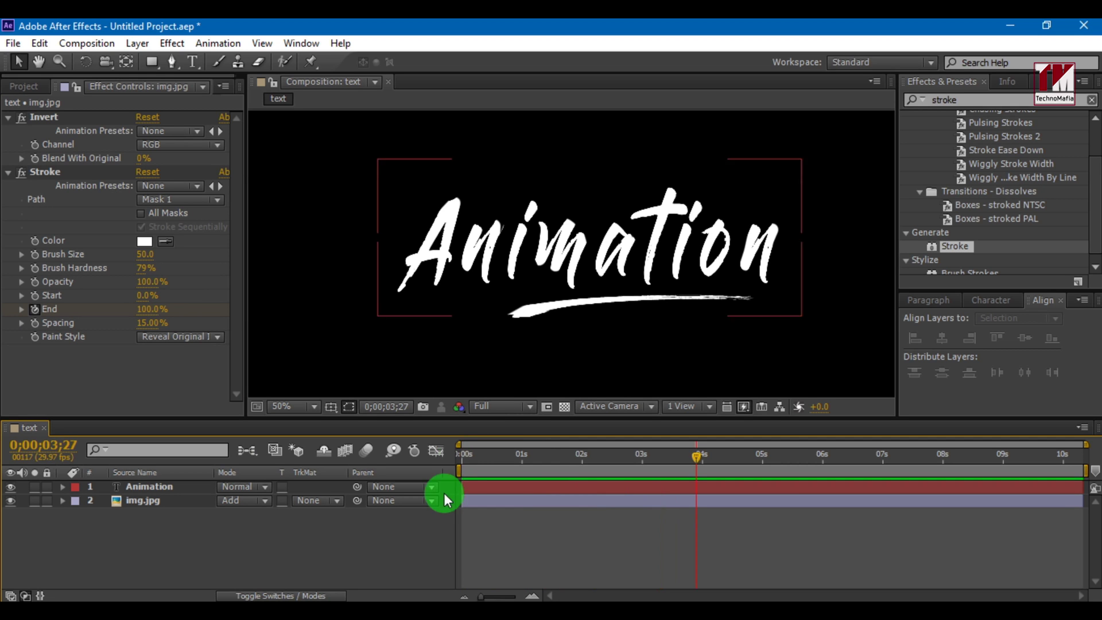
{"action": "left_click", "coordinate": [161, 502]}
{"action": "left_click", "coordinate": [145, 485]}
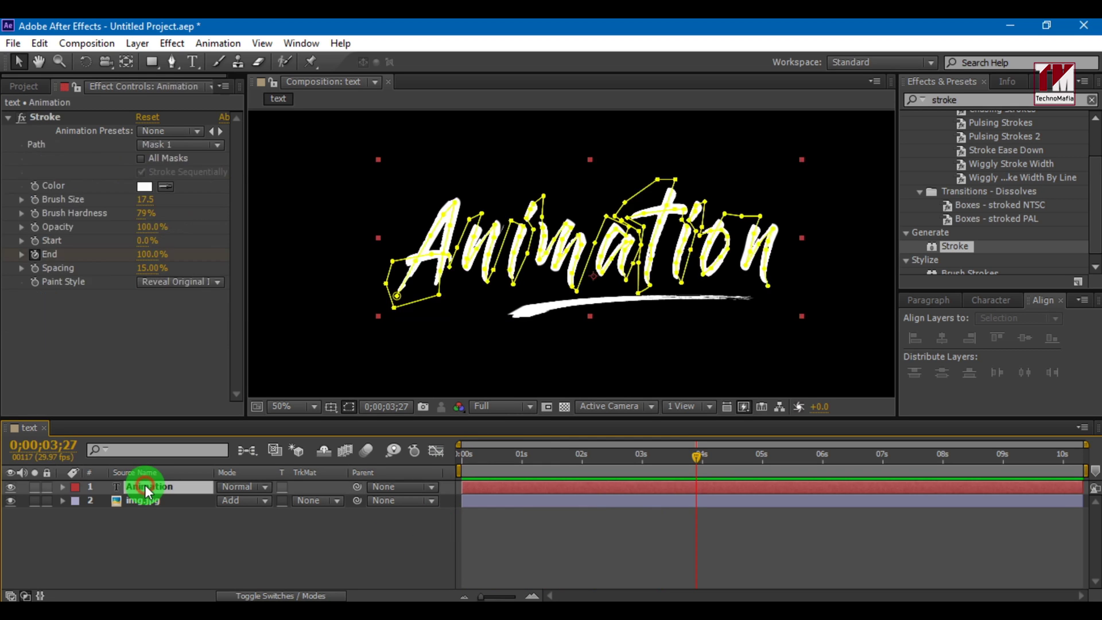
Apply Easy Ease to the Animation text stroke's two End keyframes, then collapse the layer.
{"action": "left_click", "coordinate": [139, 488]}
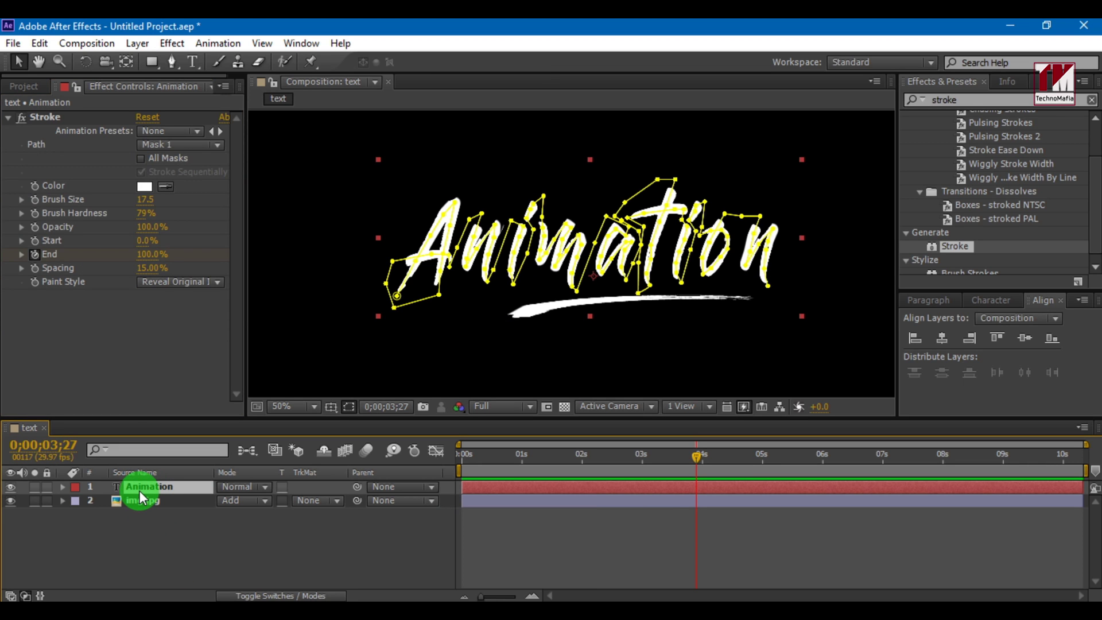
{"action": "key", "text": "e"}
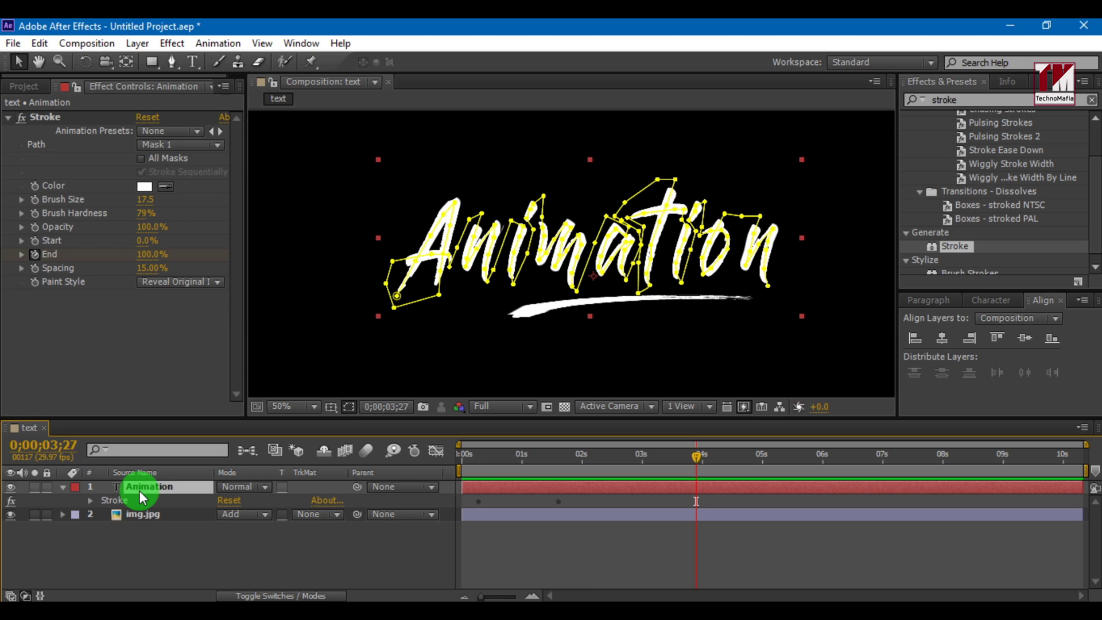
{"action": "left_click", "coordinate": [91, 502]}
{"action": "scroll", "coordinate": [597, 515], "scroll_direction": "down", "scroll_amount": 5}
{"action": "left_click_drag", "start_coordinate": [566, 545], "coordinate": [474, 538]}
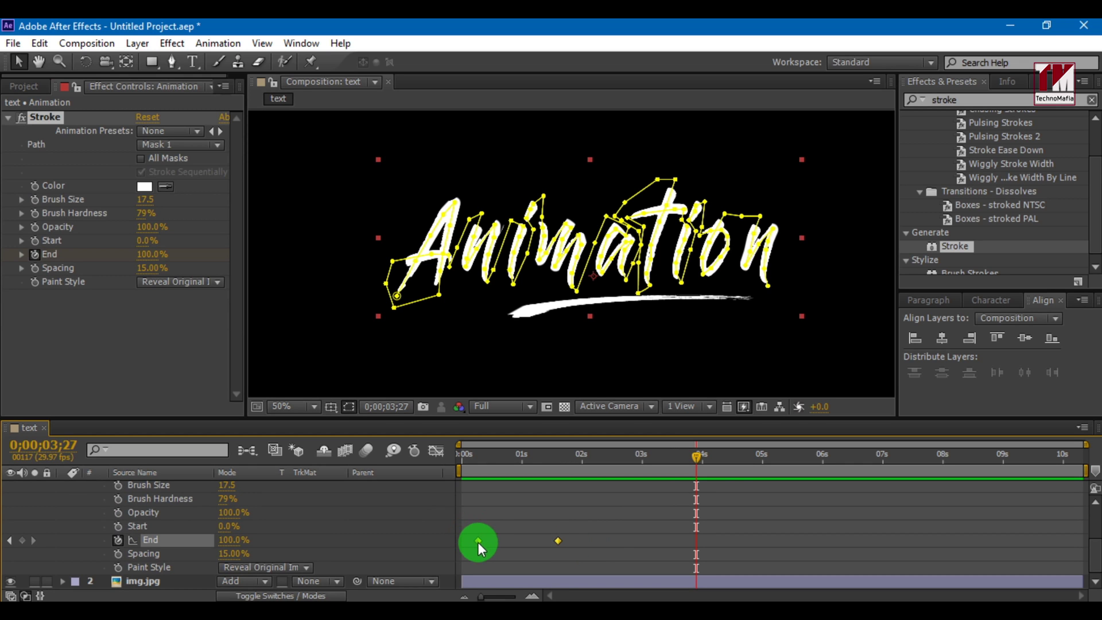
{"action": "right_click", "coordinate": [477, 541]}
{"action": "mouse_move", "coordinate": [544, 529]}
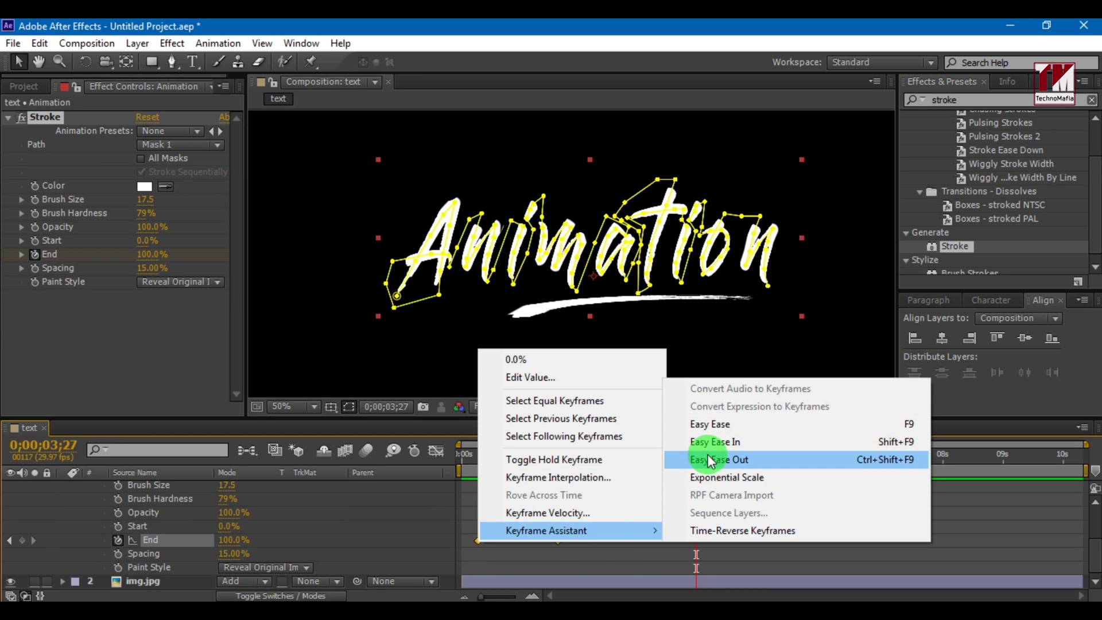
{"action": "left_click", "coordinate": [703, 426]}
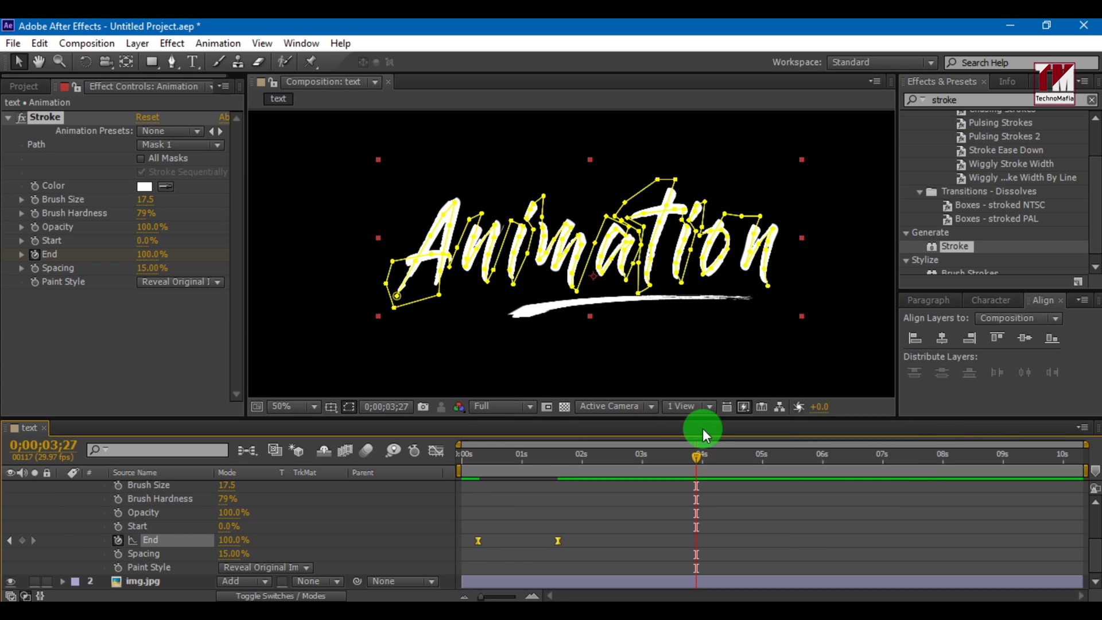
{"action": "scroll", "coordinate": [91, 538], "scroll_direction": "up", "scroll_amount": 3}
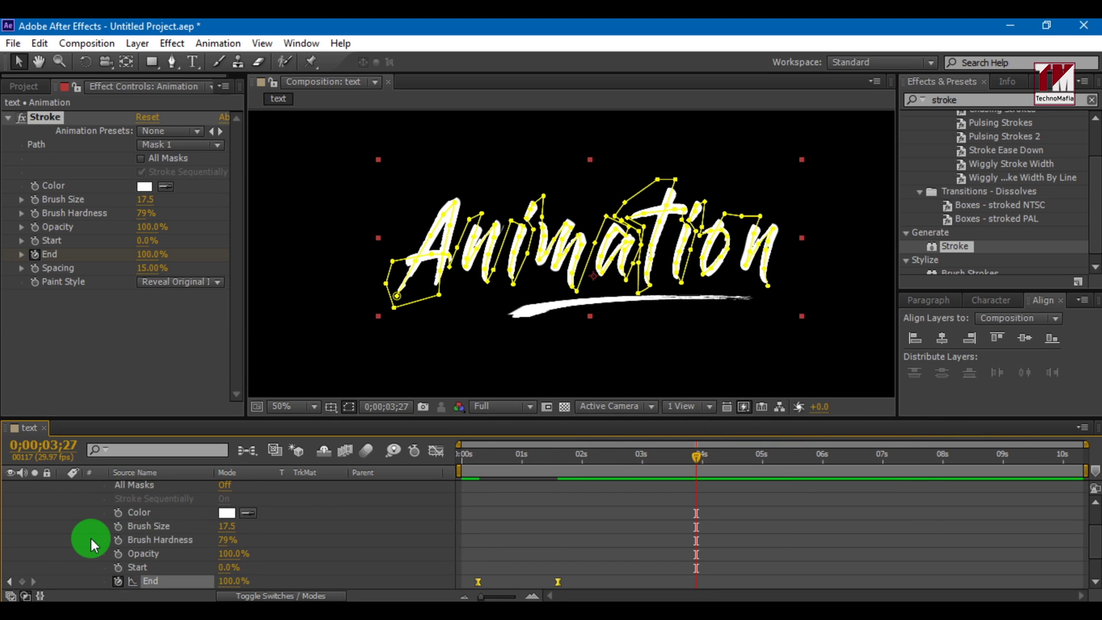
{"action": "scroll", "coordinate": [91, 538], "scroll_direction": "up", "scroll_amount": 3}
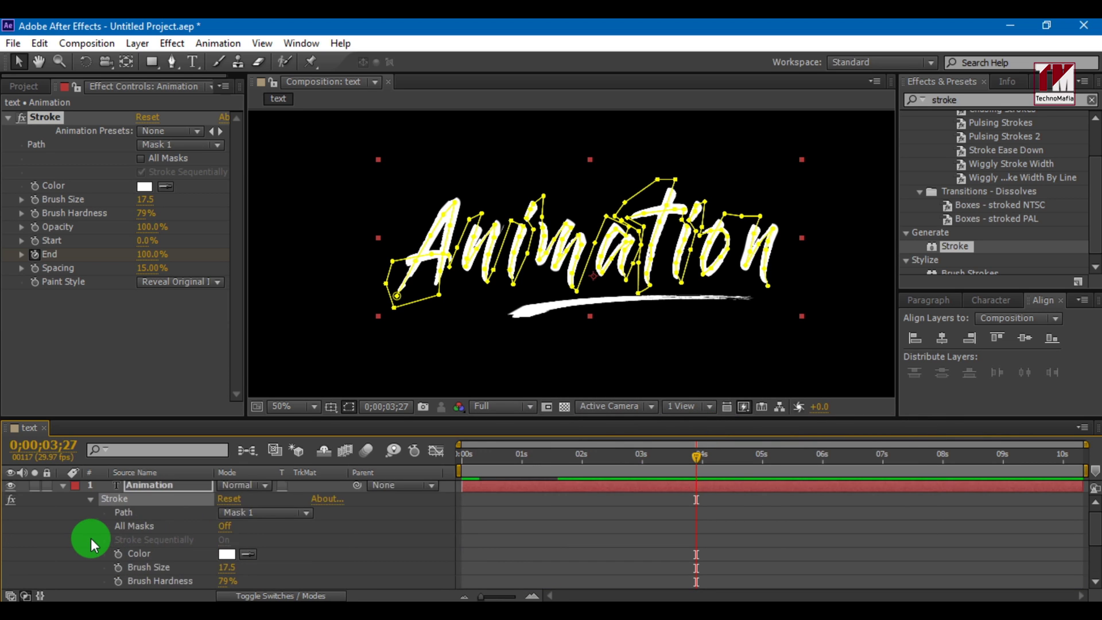
{"action": "left_click", "coordinate": [90, 501]}
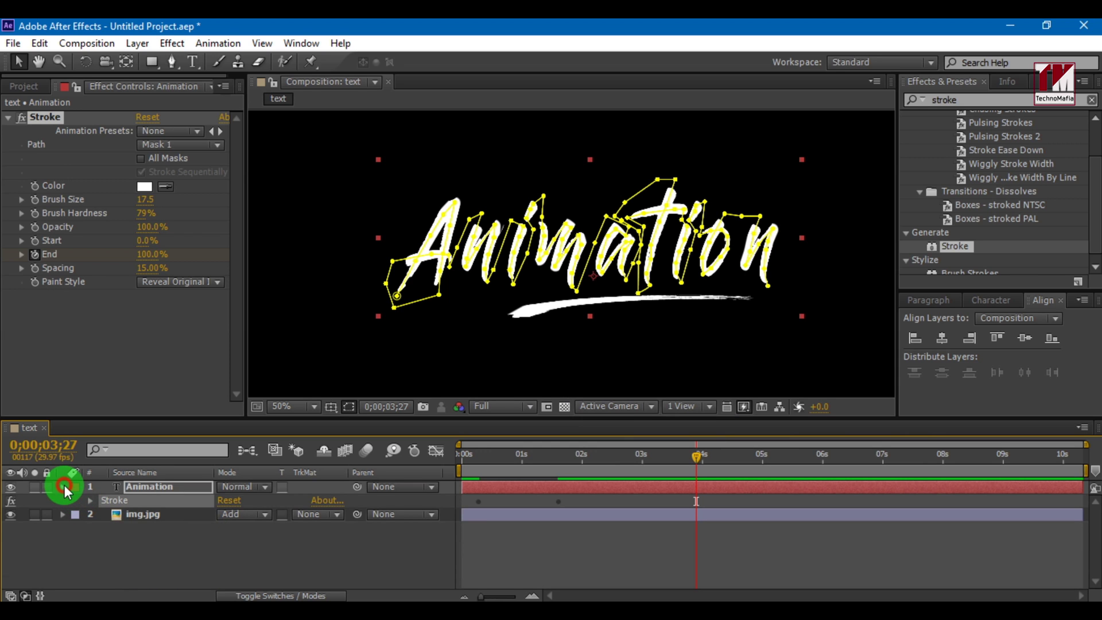
{"action": "left_click", "coordinate": [64, 484]}
Apply Easy Ease to the img.jpg underline stroke's two End keyframes.
{"action": "left_click", "coordinate": [64, 501]}
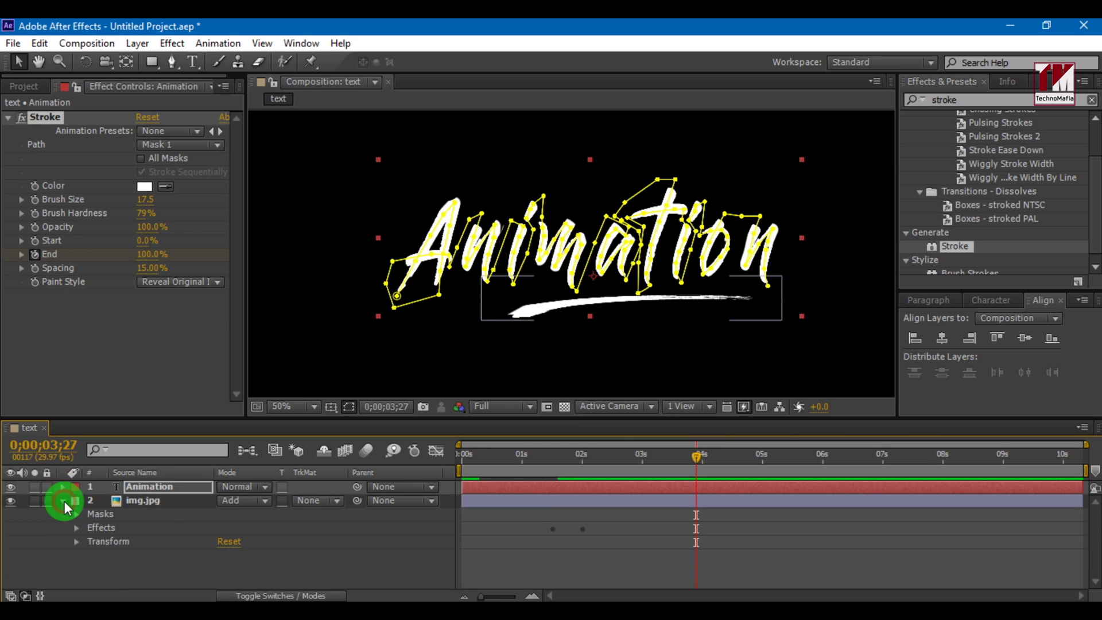
{"action": "left_click", "coordinate": [76, 530]}
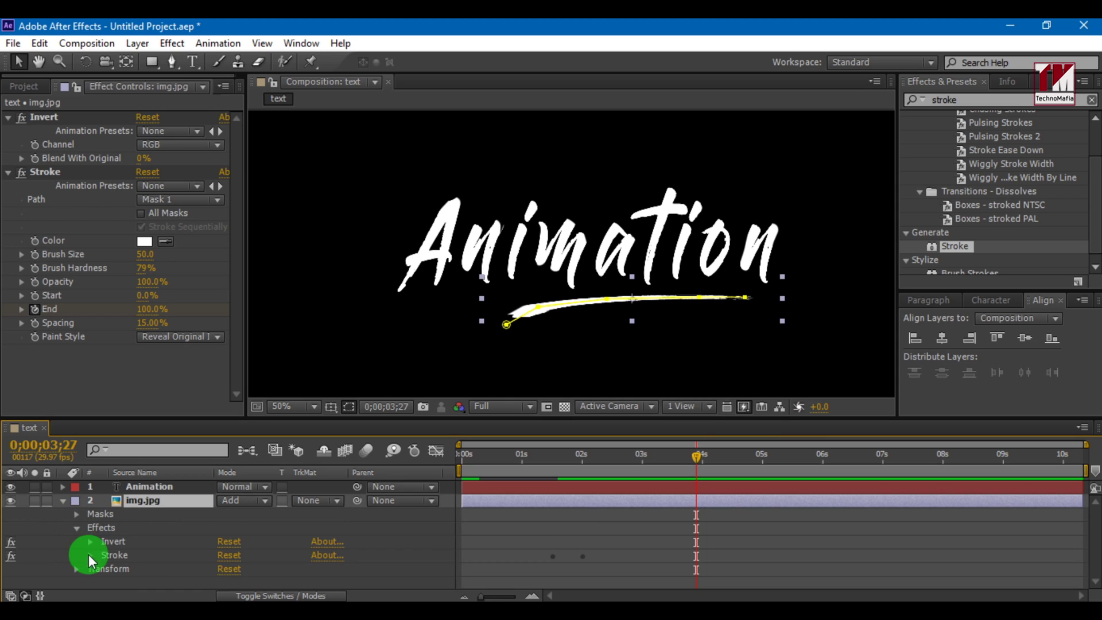
{"action": "left_click", "coordinate": [89, 555]}
{"action": "scroll", "coordinate": [534, 548], "scroll_direction": "down", "scroll_amount": 3}
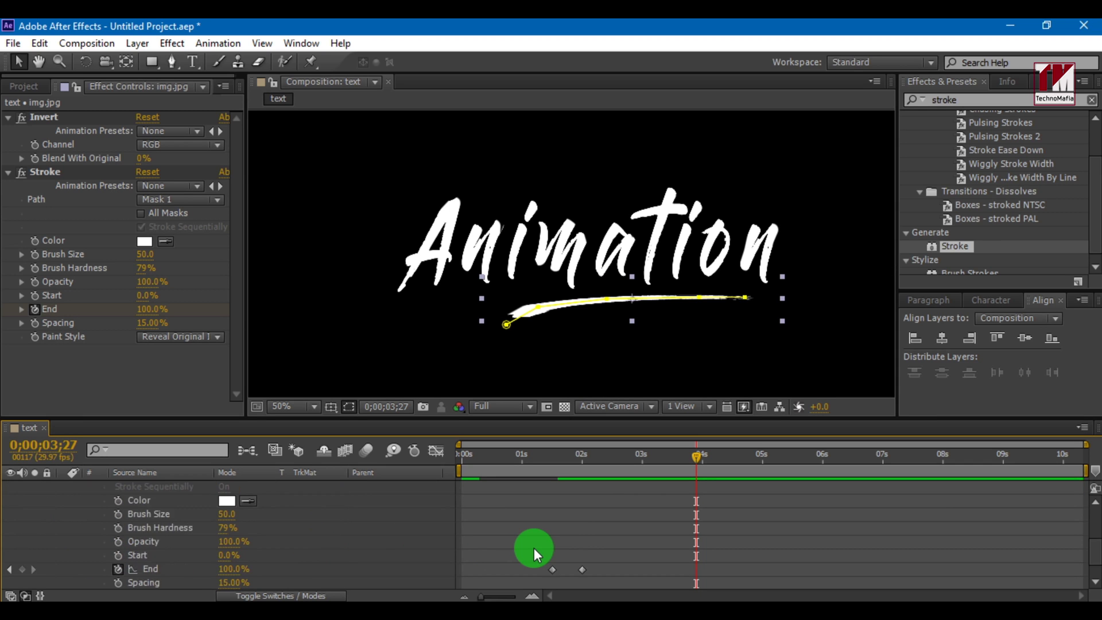
{"action": "scroll", "coordinate": [533, 547], "scroll_direction": "down", "scroll_amount": 2}
{"action": "left_click_drag", "start_coordinate": [607, 542], "coordinate": [546, 528]}
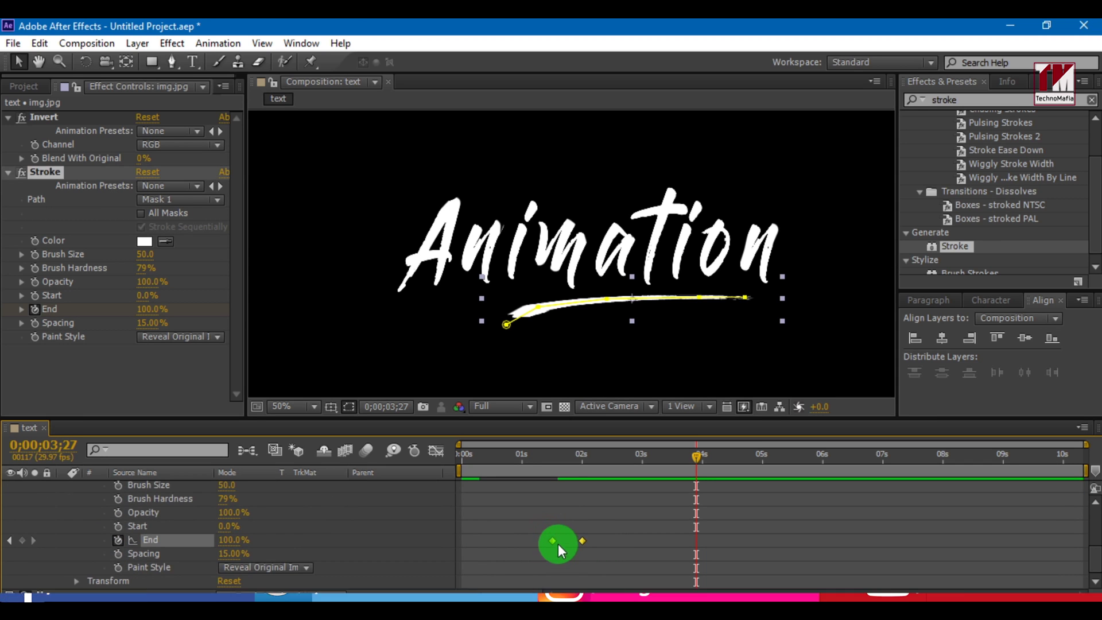
{"action": "right_click", "coordinate": [552, 542]}
{"action": "mouse_move", "coordinate": [652, 529]}
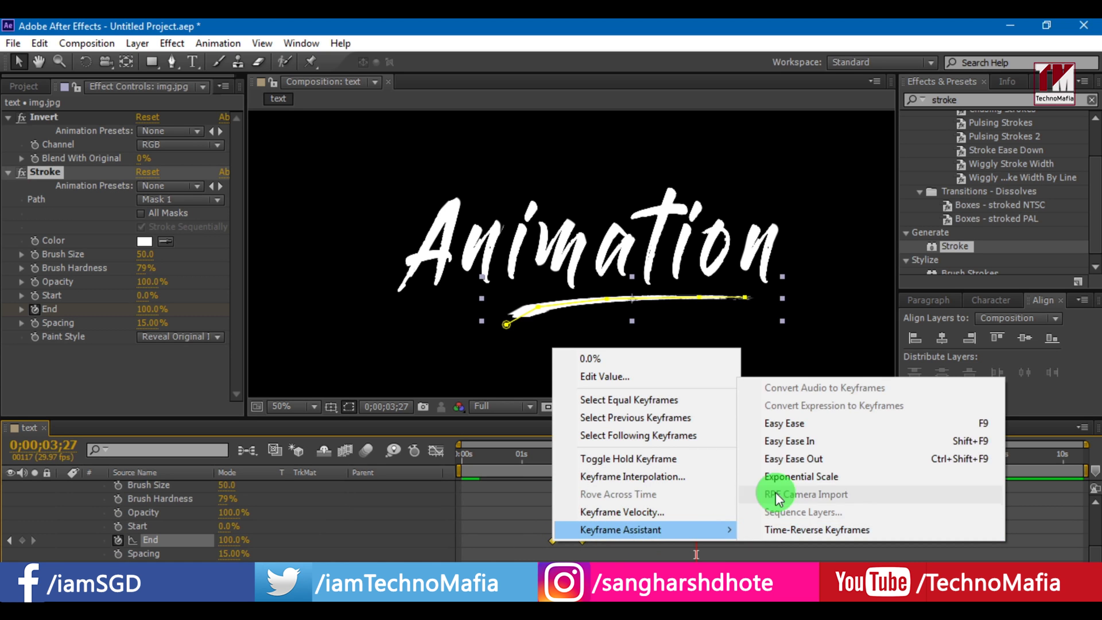
{"action": "left_click", "coordinate": [777, 424]}
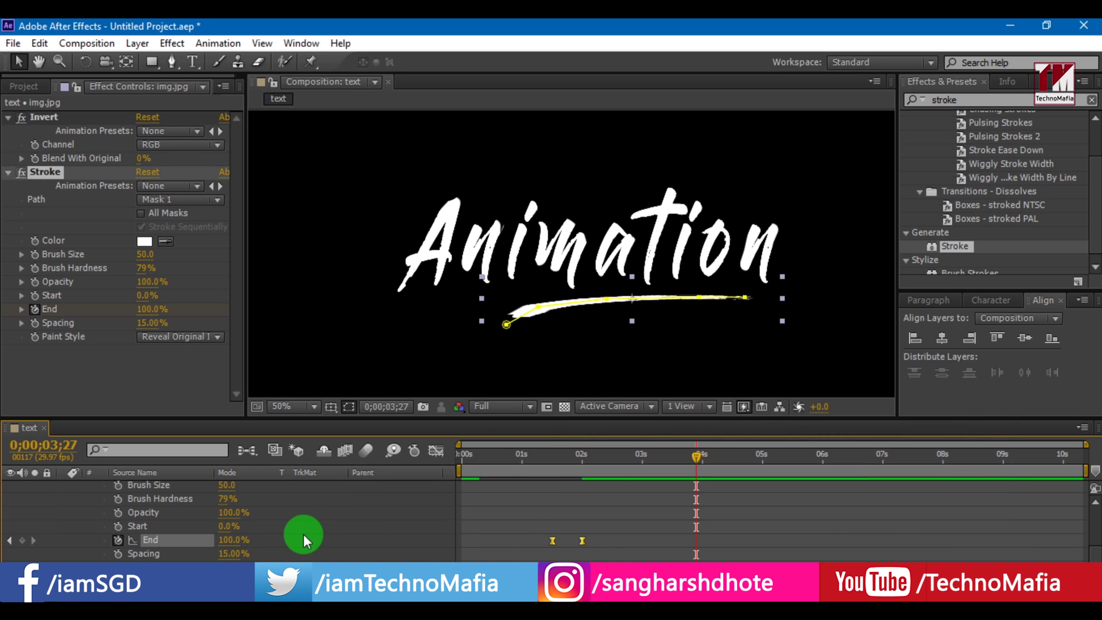
Collapse the img.jpg layer and select both the text and img.jpg layers.
{"action": "scroll", "coordinate": [303, 539], "scroll_direction": "up", "scroll_amount": 4}
{"action": "left_click", "coordinate": [78, 511]}
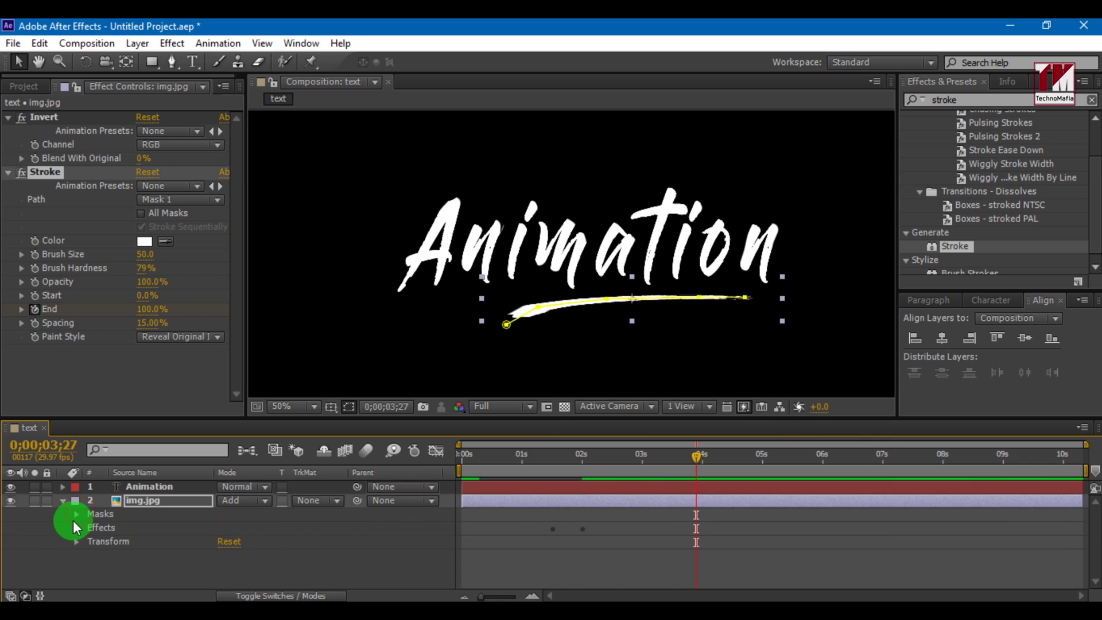
{"action": "left_click", "coordinate": [64, 508]}
{"action": "left_click", "coordinate": [62, 501]}
{"action": "left_click", "coordinate": [120, 531]}
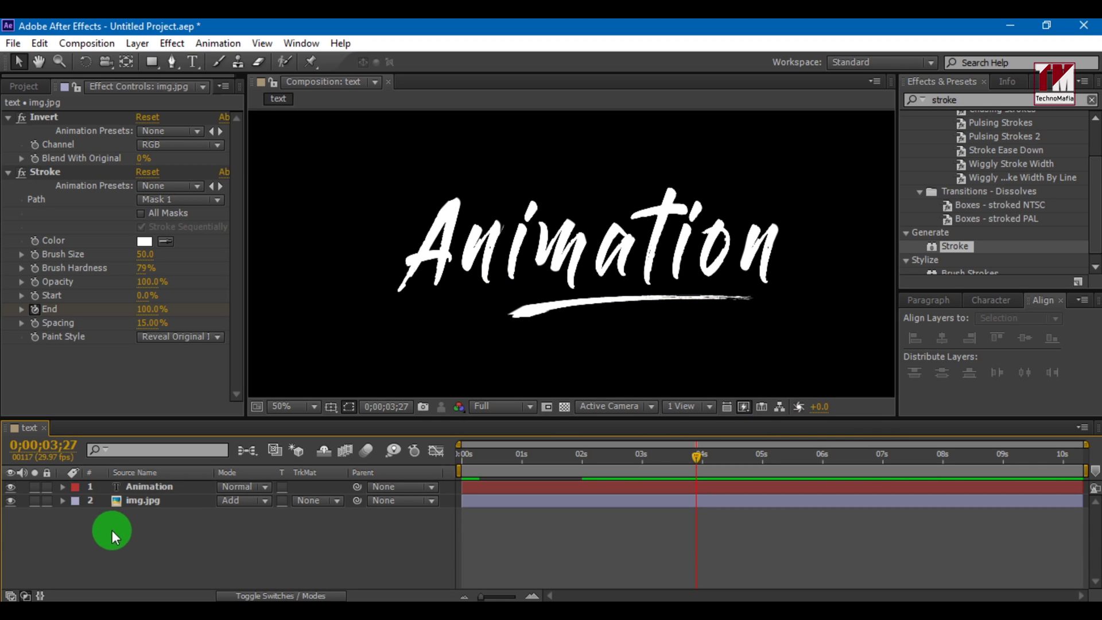
{"action": "left_click_drag", "start_coordinate": [157, 517], "coordinate": [104, 489]}
{"action": "right_click", "coordinate": [154, 490]}
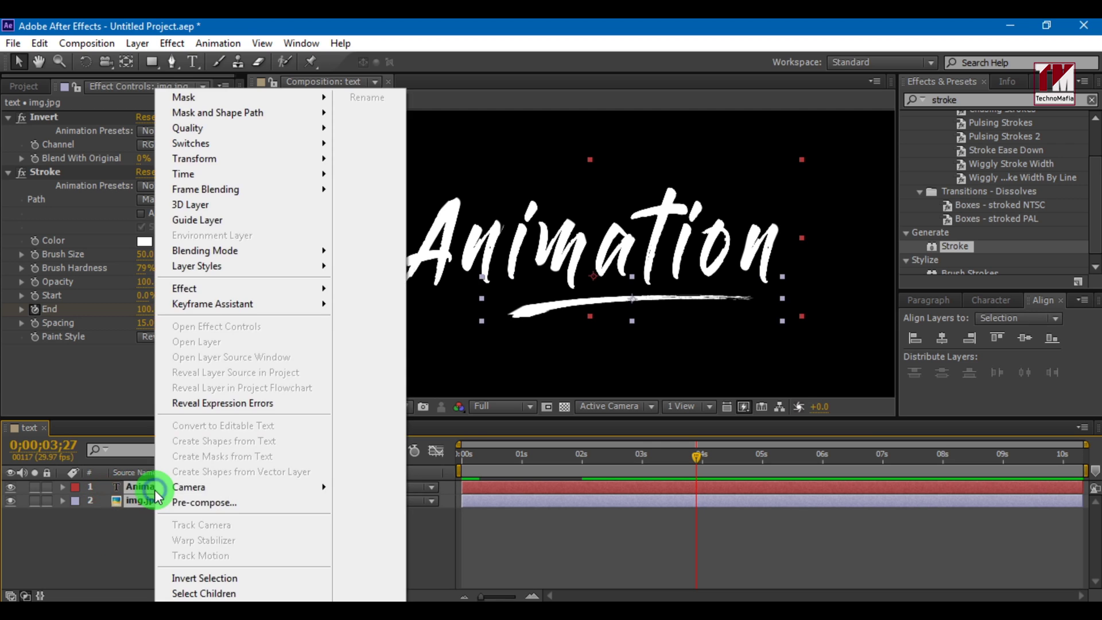
Precompose both layers into a new composition named 'Text'.
{"action": "left_click", "coordinate": [198, 502]}
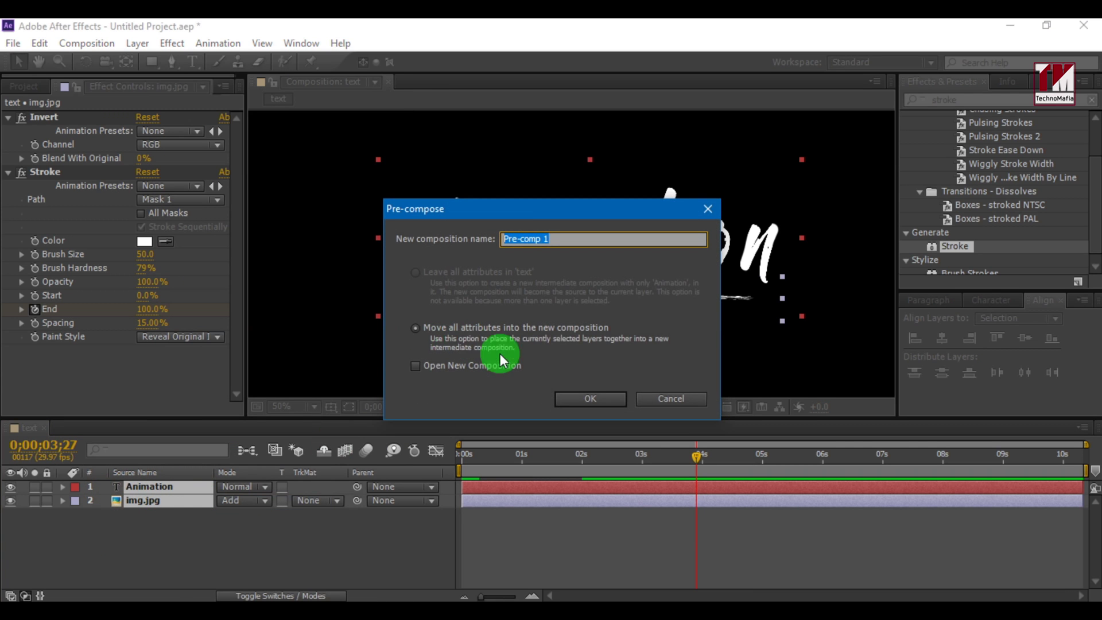
{"action": "type", "text": "Text"}
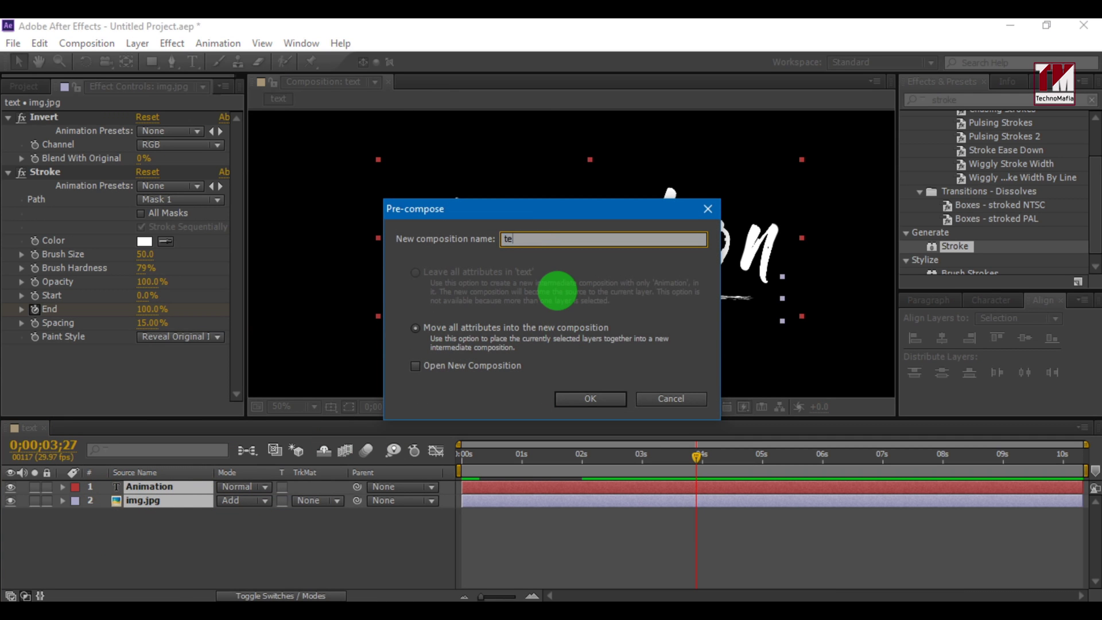
{"action": "key", "text": "Return"}
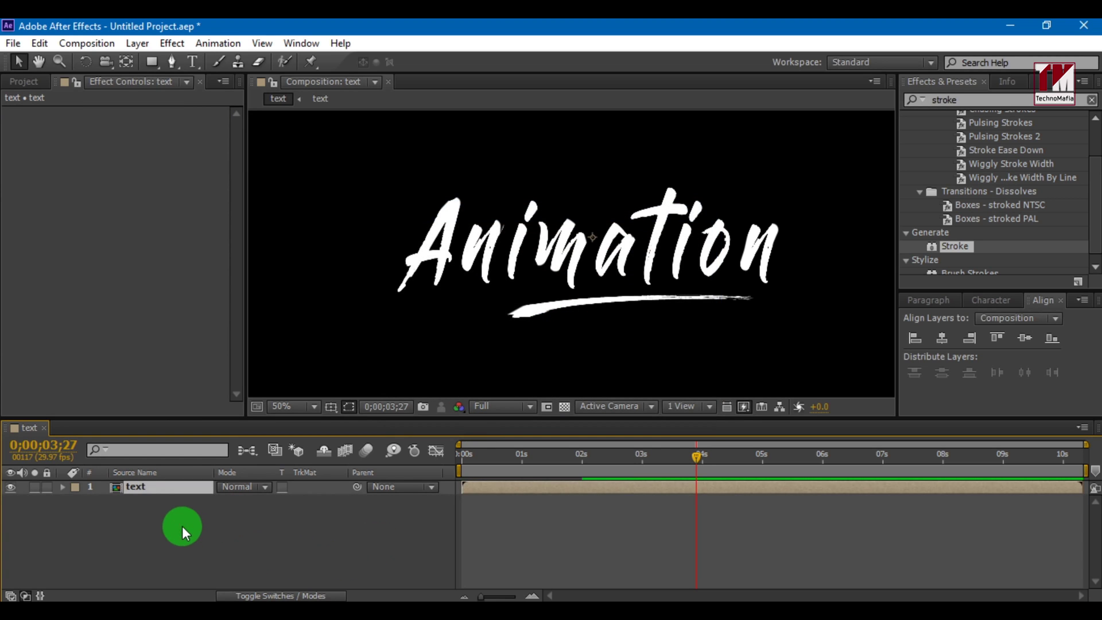
{"action": "left_click", "coordinate": [179, 523]}
Set the Text pre-comp layer's blending mode to Add.
{"action": "left_click", "coordinate": [148, 491]}
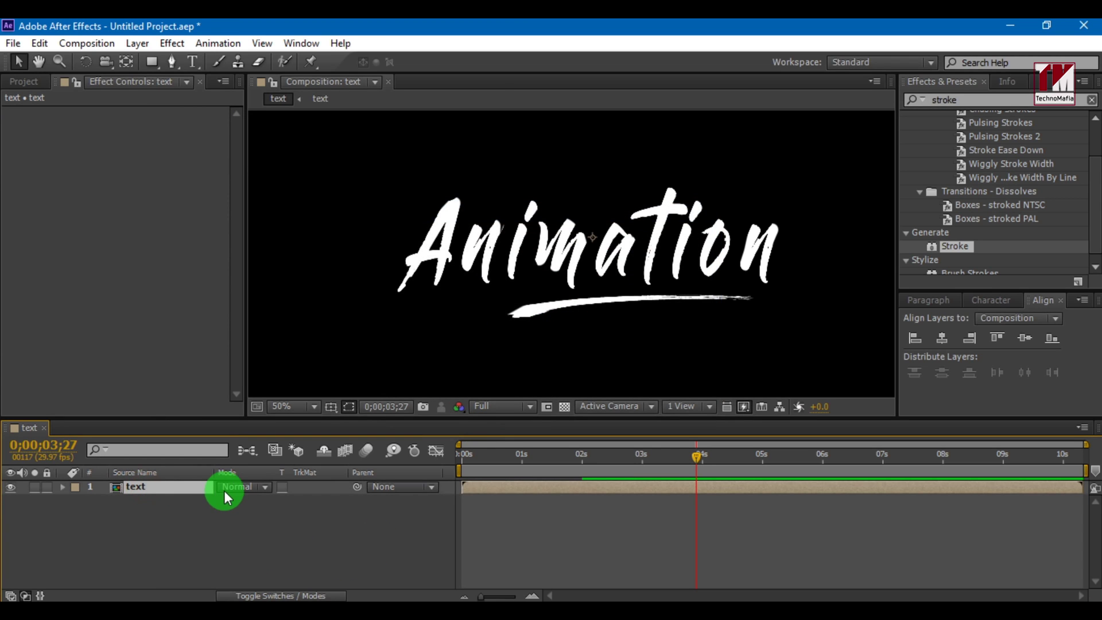
{"action": "left_click", "coordinate": [225, 489]}
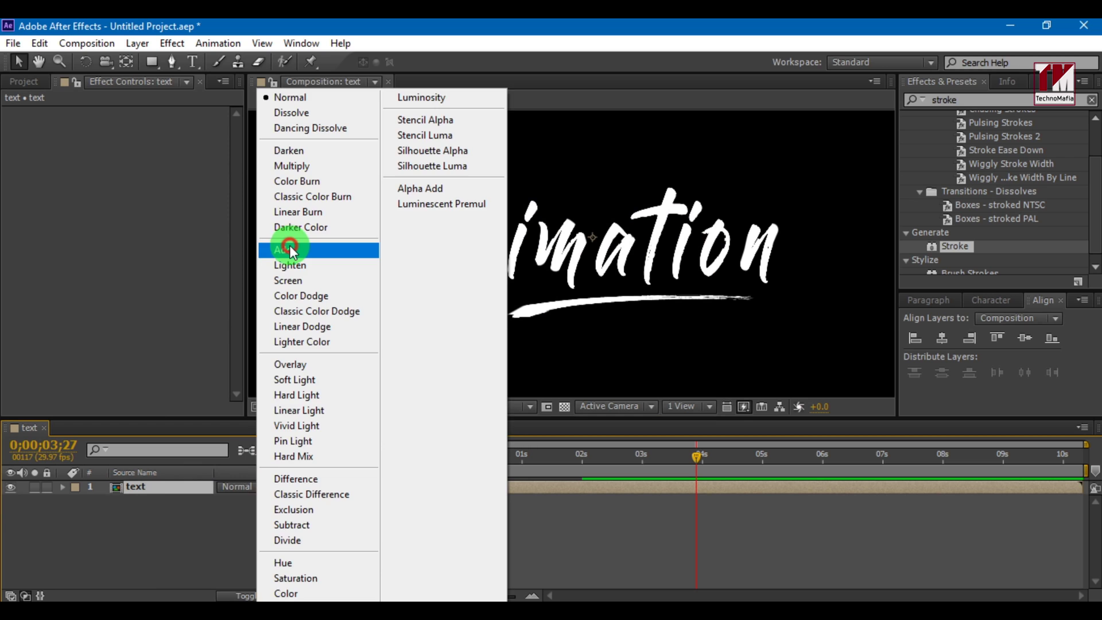
{"action": "left_click", "coordinate": [289, 247]}
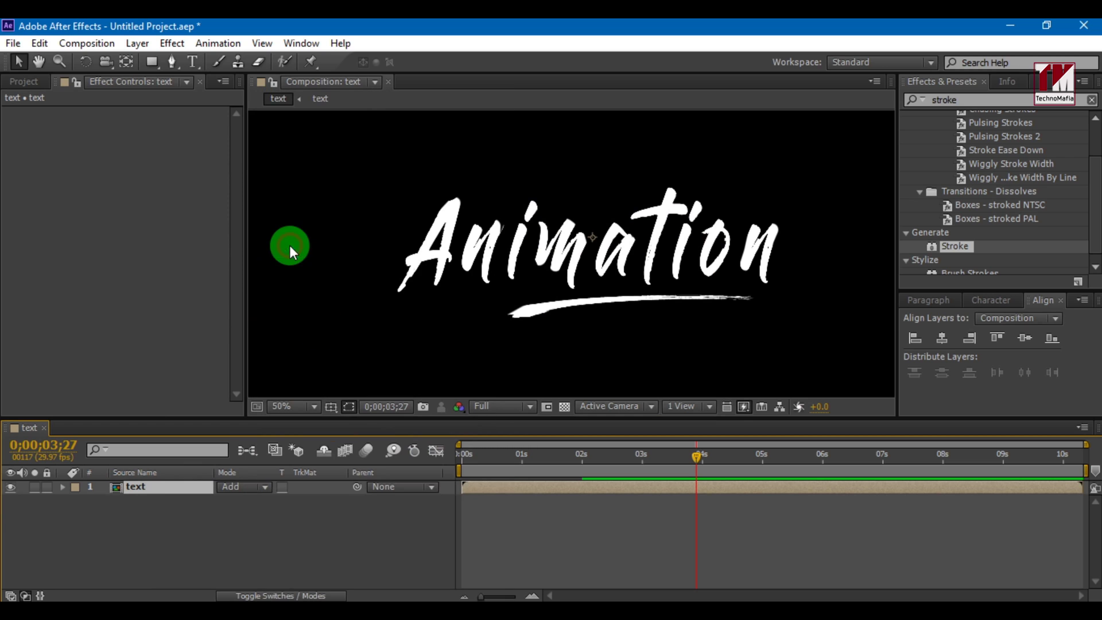
{"action": "left_click", "coordinate": [308, 529]}
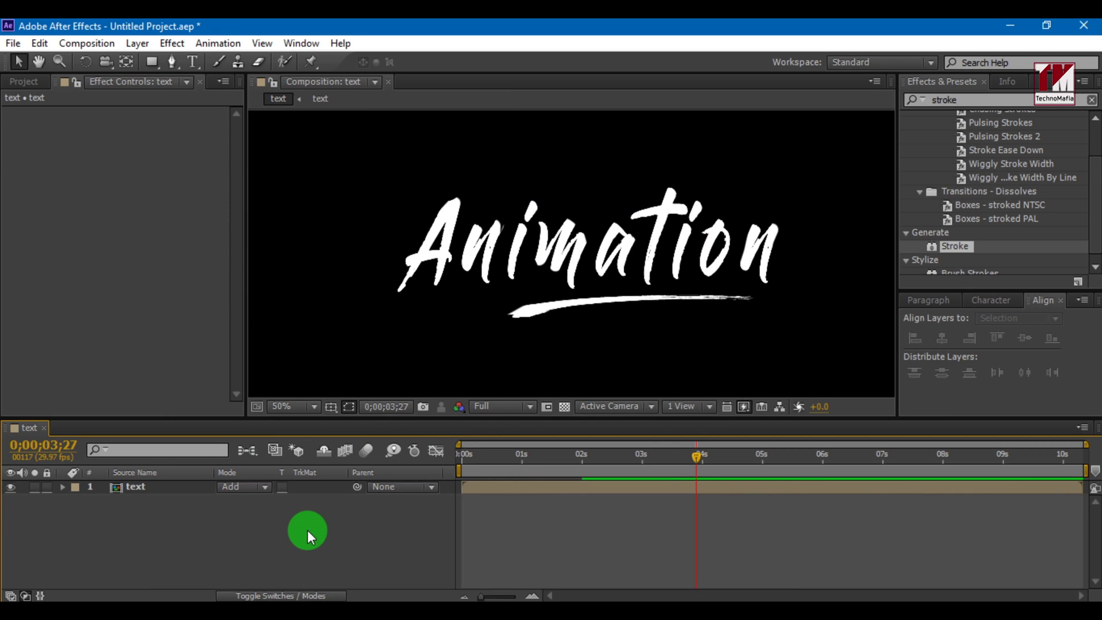
{"action": "left_click", "coordinate": [167, 491]}
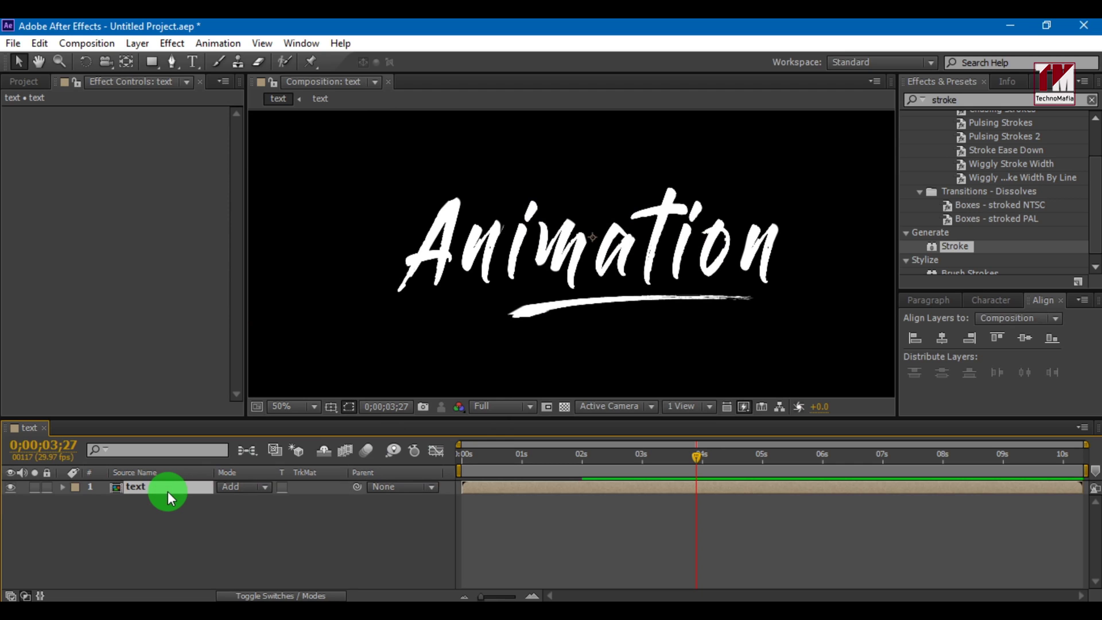
{"action": "key", "text": "p"}
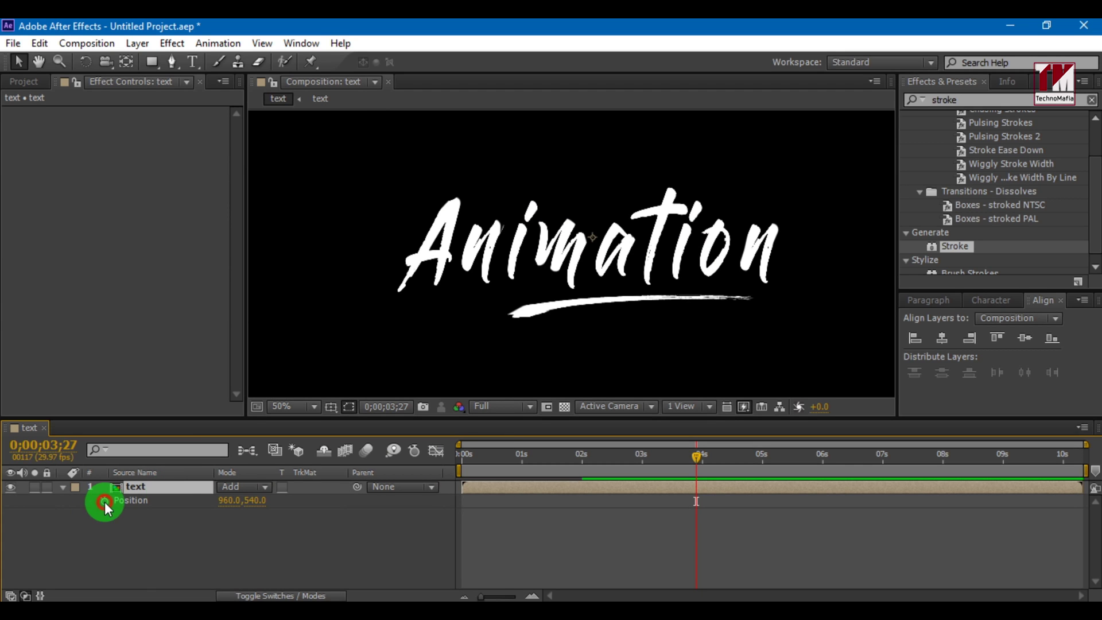
Add the expression wiggle(1,20) to the text layer's Position and return to time 0.
{"action": "left_click", "coordinate": [104, 501], "text": "alt"}
{"action": "type", "text": "wi"}
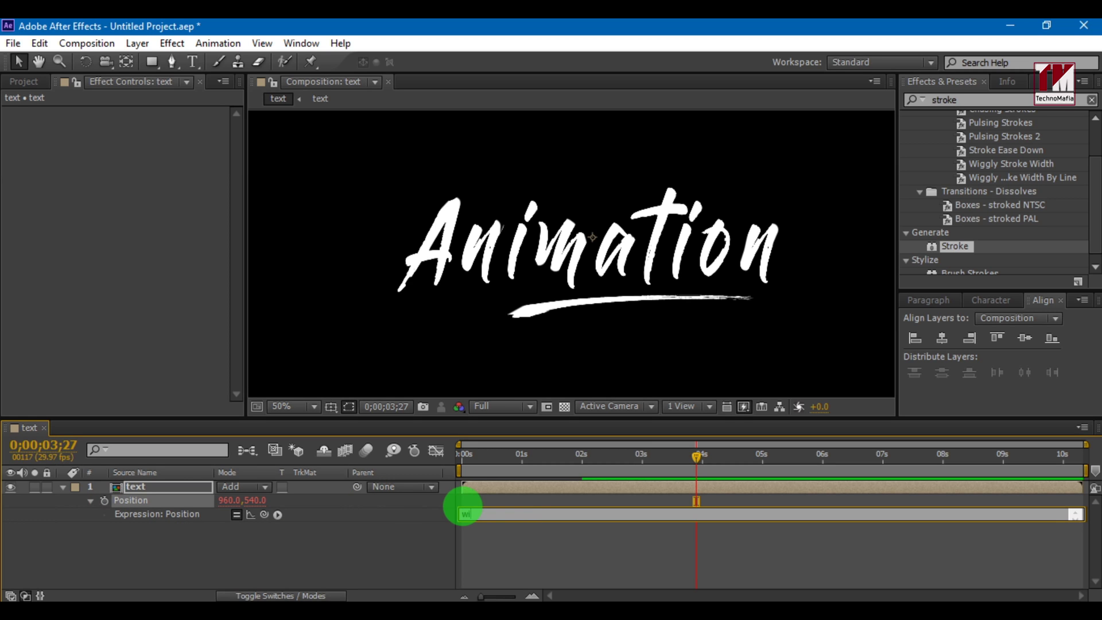
{"action": "type", "text": "ggle(1"}
{"action": "type", "text": ",20"}
{"action": "left_click", "coordinate": [501, 531]}
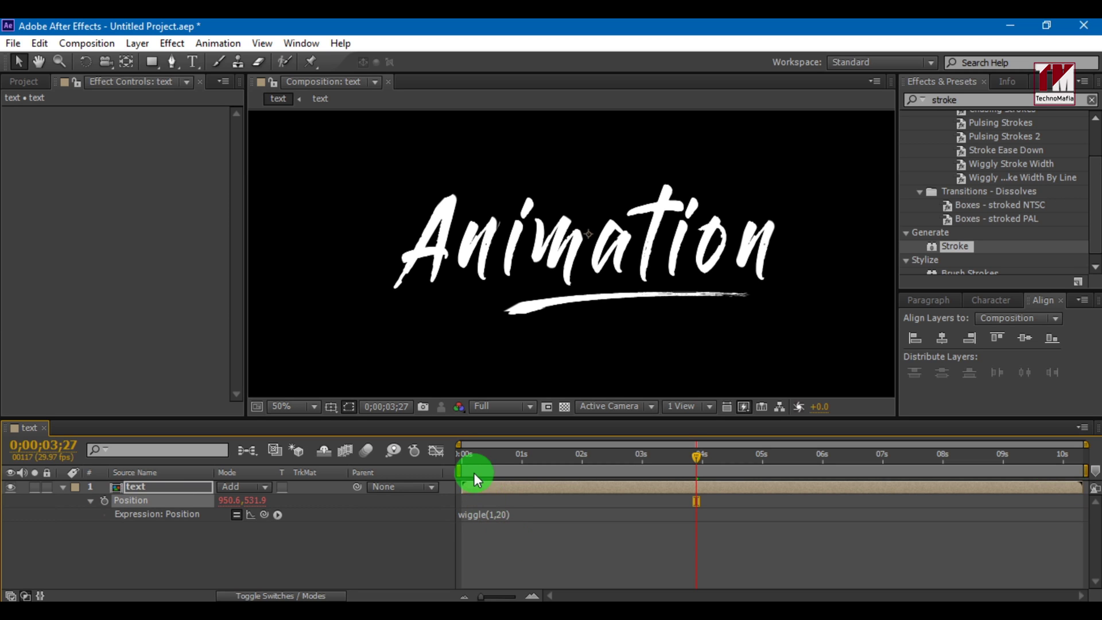
{"action": "left_click", "coordinate": [465, 458]}
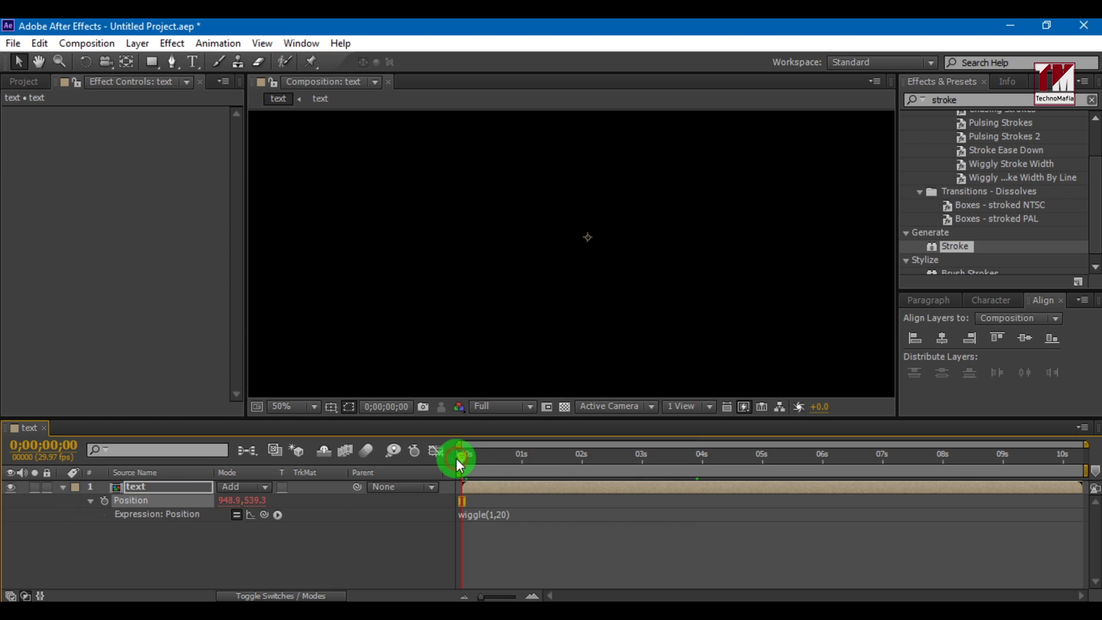
{"action": "left_click", "coordinate": [140, 542]}
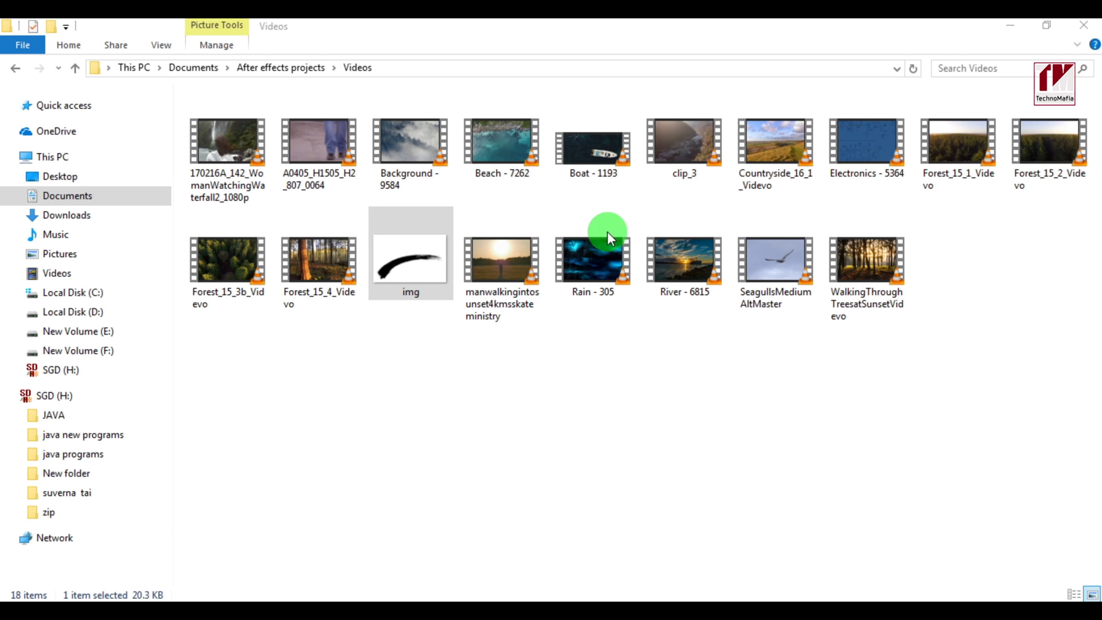
Drag clip_3.mov from the Videos folder into the After Effects project.
{"action": "left_click", "coordinate": [684, 143]}
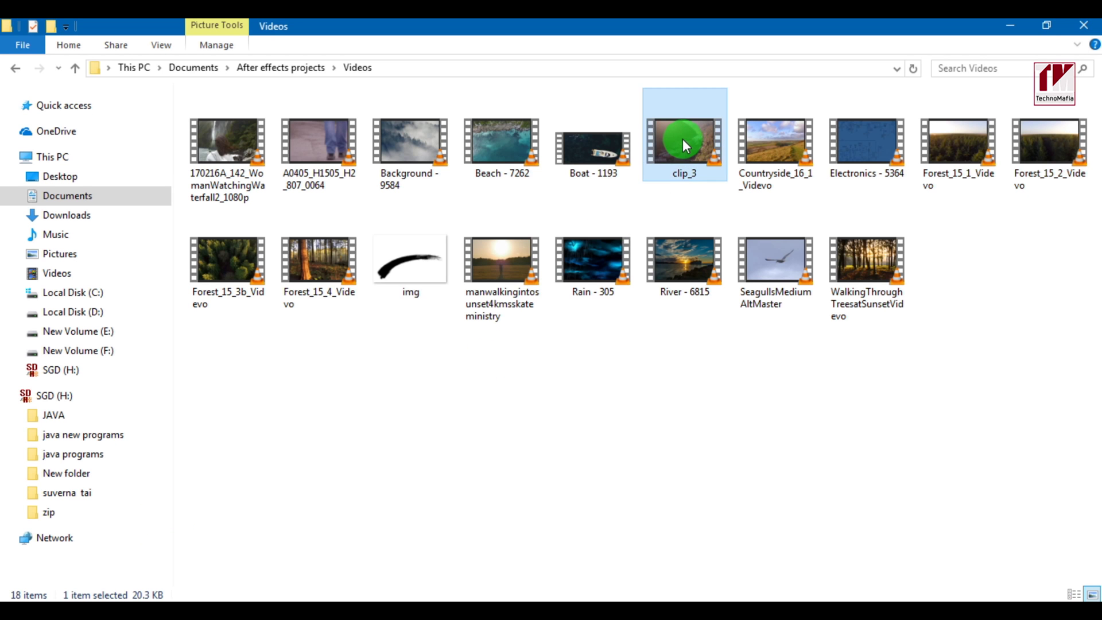
{"action": "left_click_drag", "start_coordinate": [683, 139], "coordinate": [335, 511]}
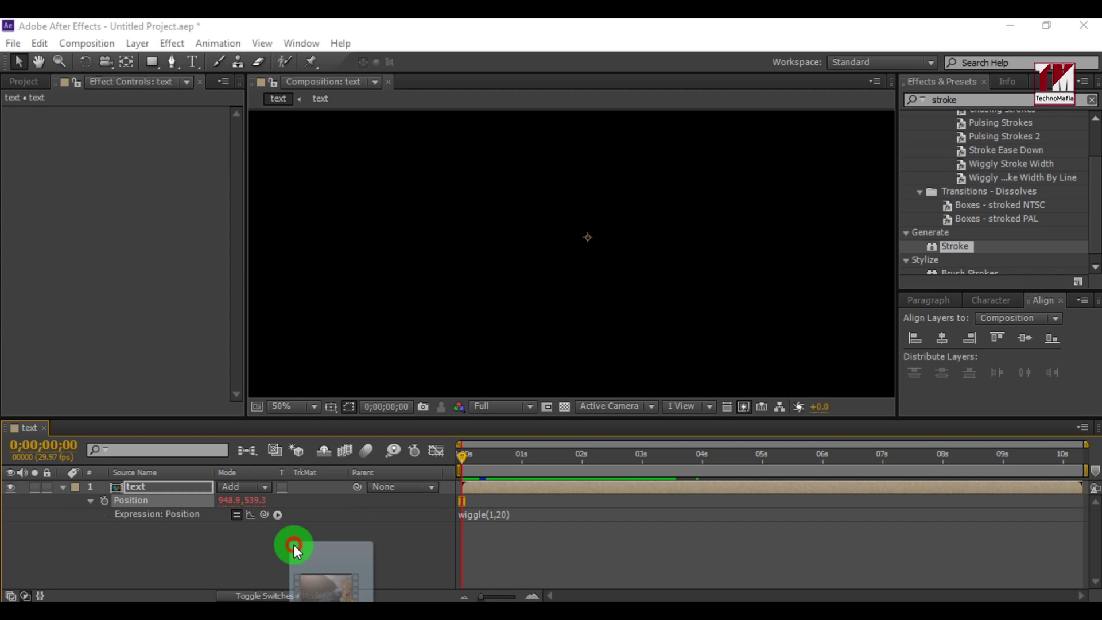
{"action": "left_click_drag", "start_coordinate": [335, 511], "coordinate": [73, 292]}
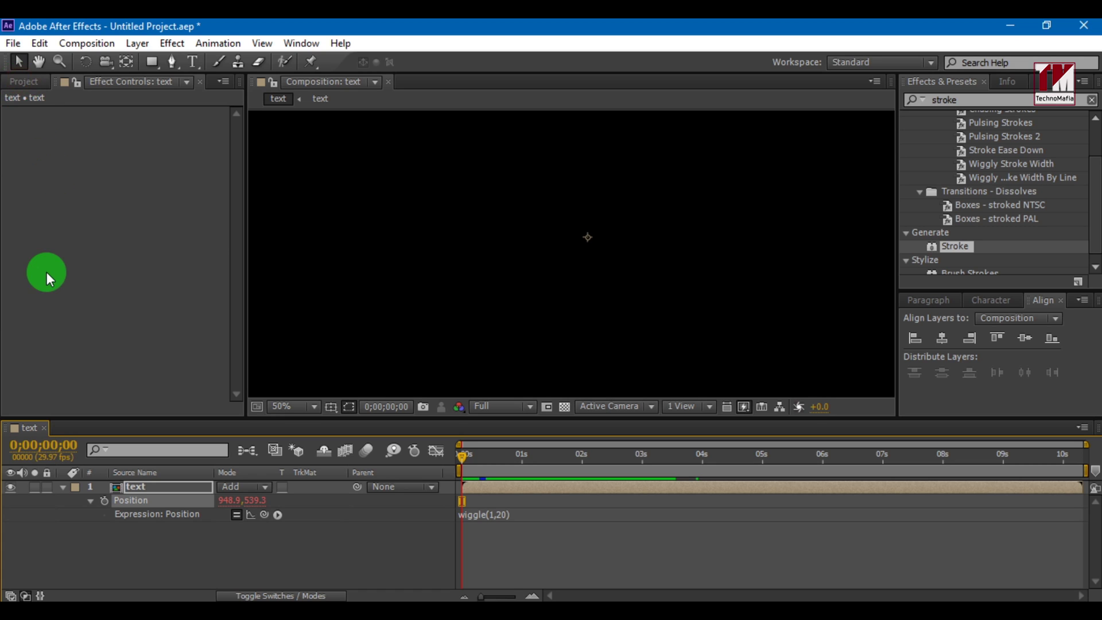
{"action": "key", "text": "ctrl+0"}
Add clip_3.mov as layer 2 below the text layer and zoom the viewer out.
{"action": "left_click", "coordinate": [53, 290]}
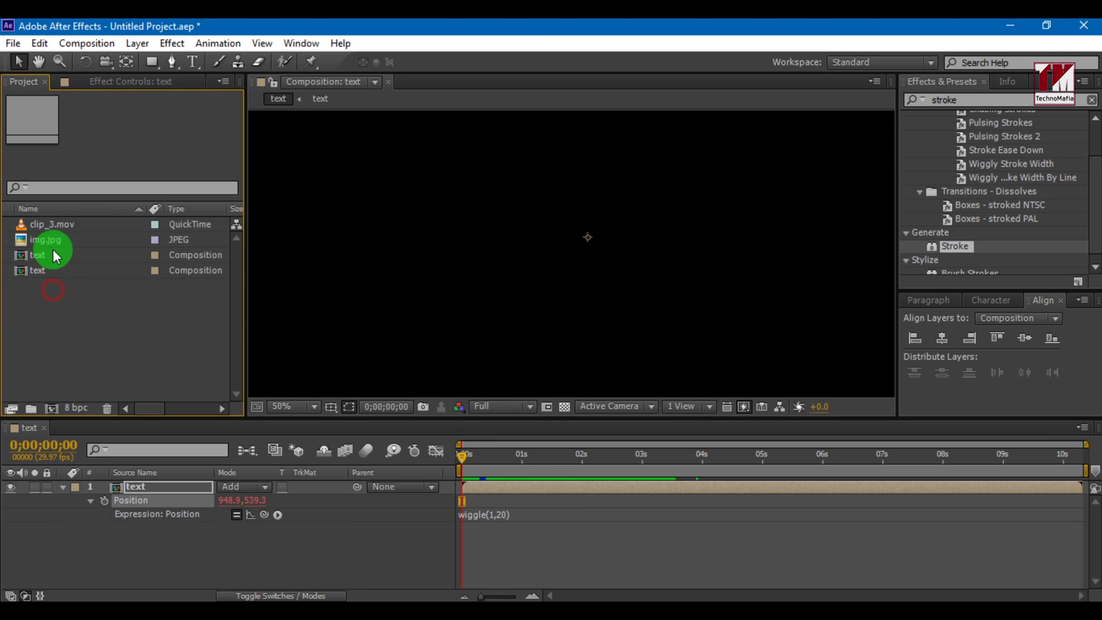
{"action": "left_click_drag", "start_coordinate": [46, 225], "coordinate": [114, 553]}
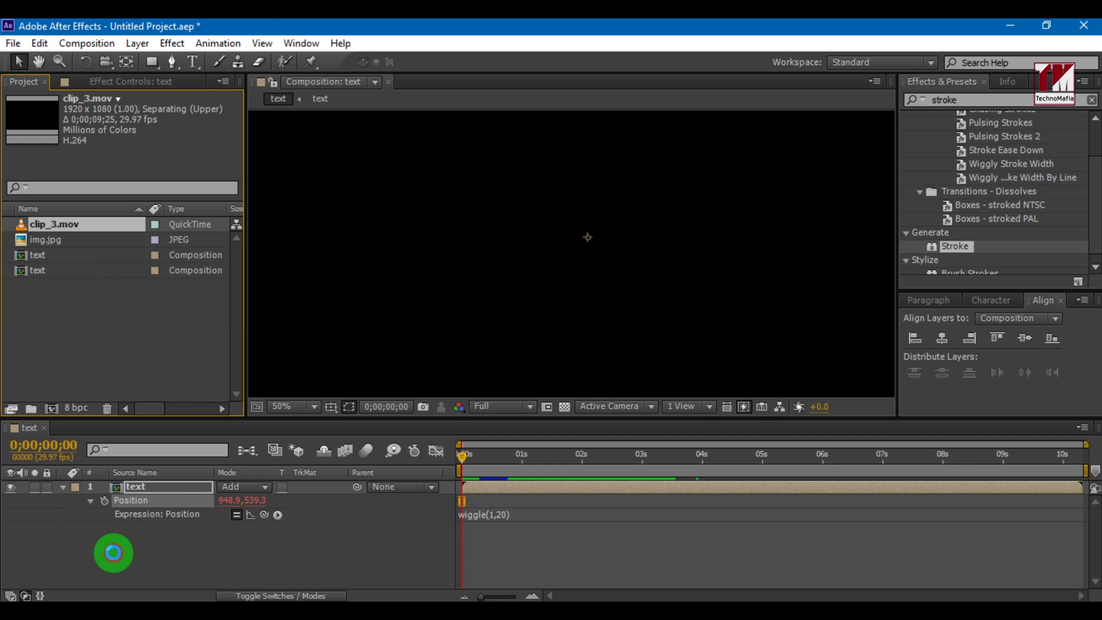
{"action": "left_click", "coordinate": [112, 553]}
{"action": "key", "text": "comma"}
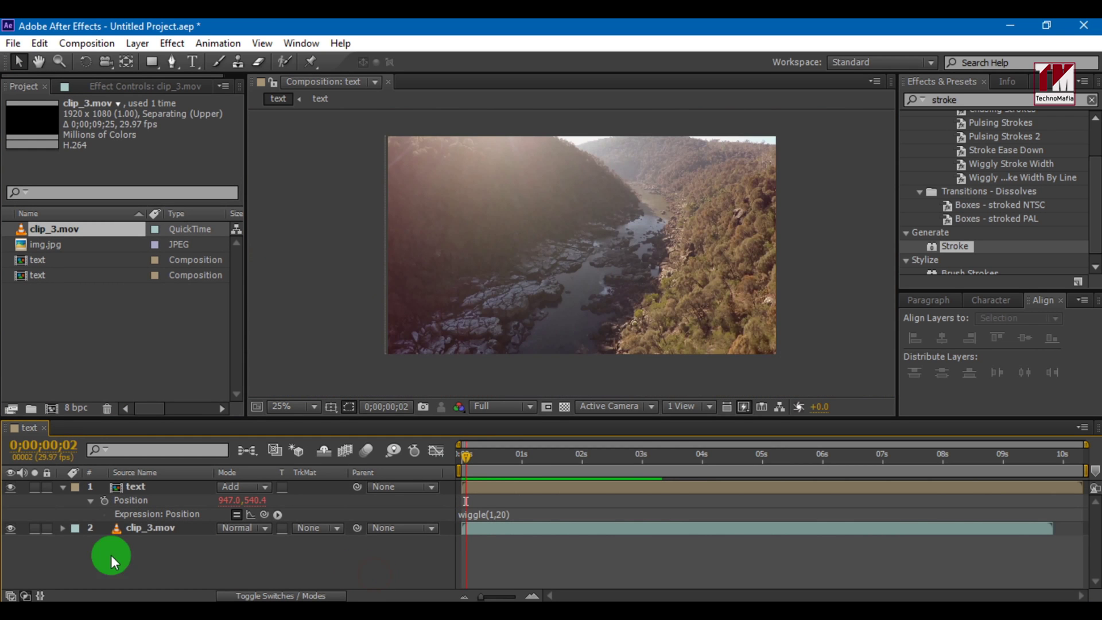
{"action": "left_click", "coordinate": [63, 487]}
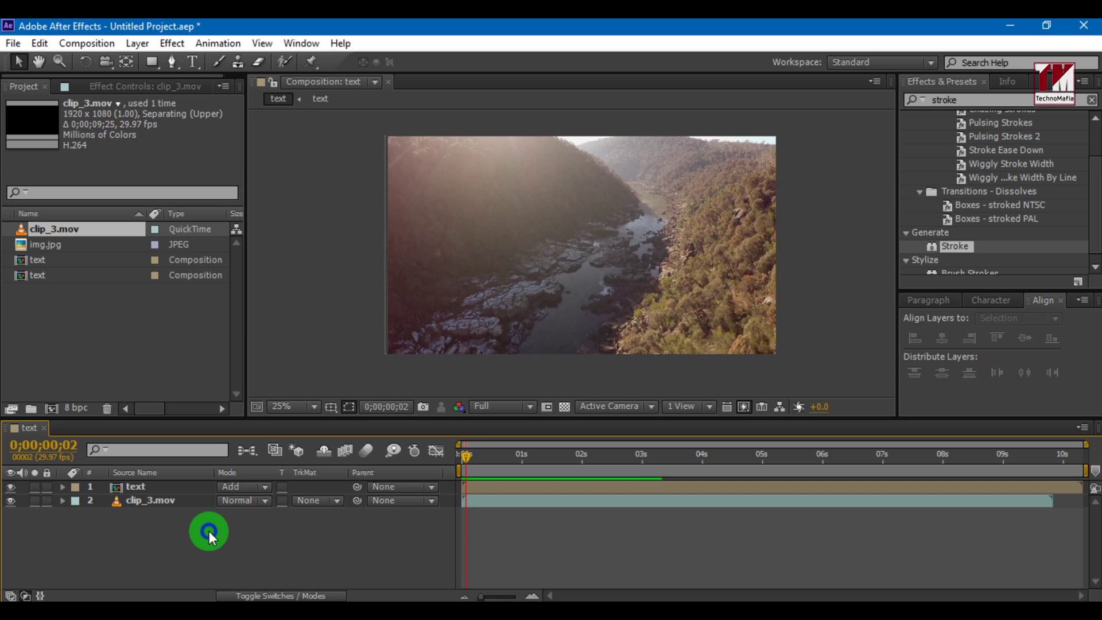
Create a black full-size solid layer named 'mask' at the top of the timeline.
{"action": "right_click", "coordinate": [208, 532]}
{"action": "mouse_move", "coordinate": [412, 360]}
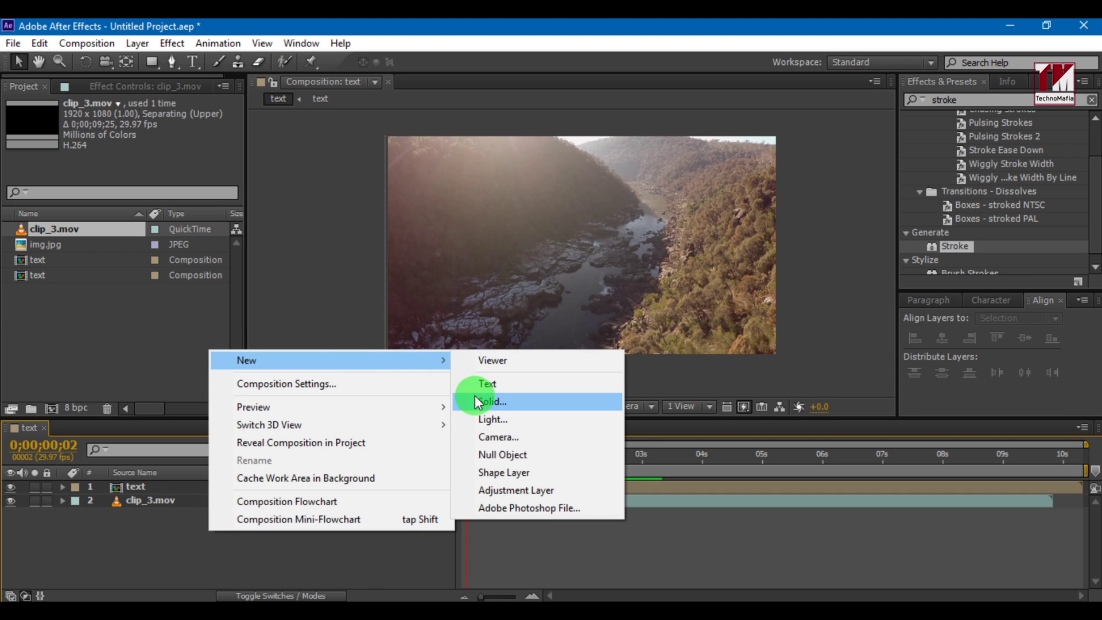
{"action": "left_click", "coordinate": [482, 403]}
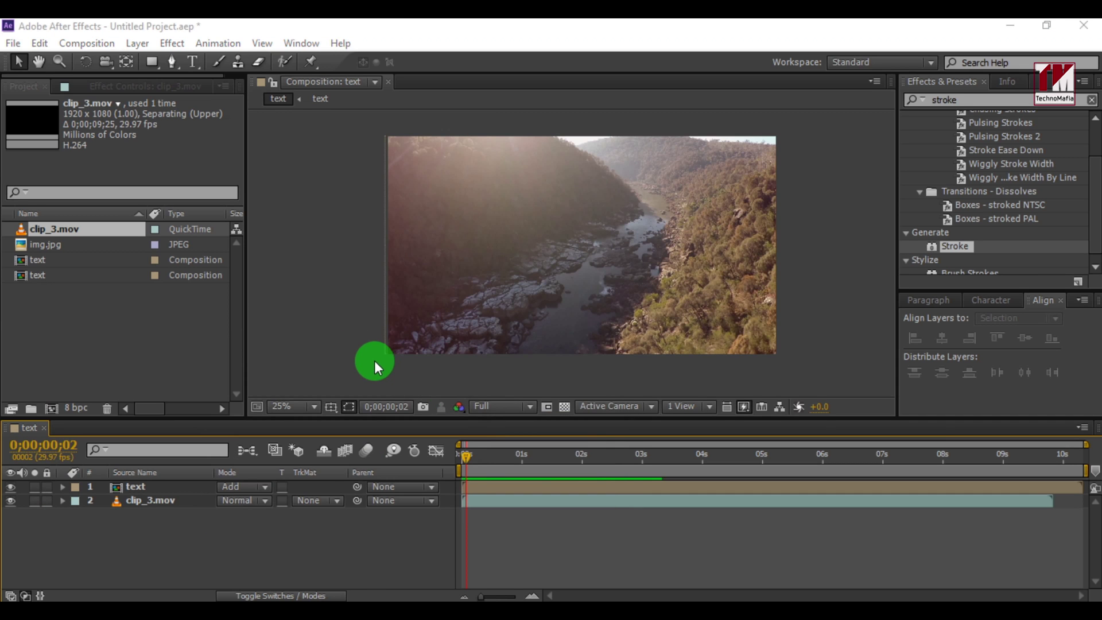
{"action": "left_click", "coordinate": [305, 405]}
{"action": "mouse_move", "coordinate": [860, 325]}
{"action": "left_mouse_down"}
{"action": "mouse_move", "coordinate": [892, 341]}
{"action": "mouse_move", "coordinate": [932, 302]}
{"action": "left_mouse_up"}
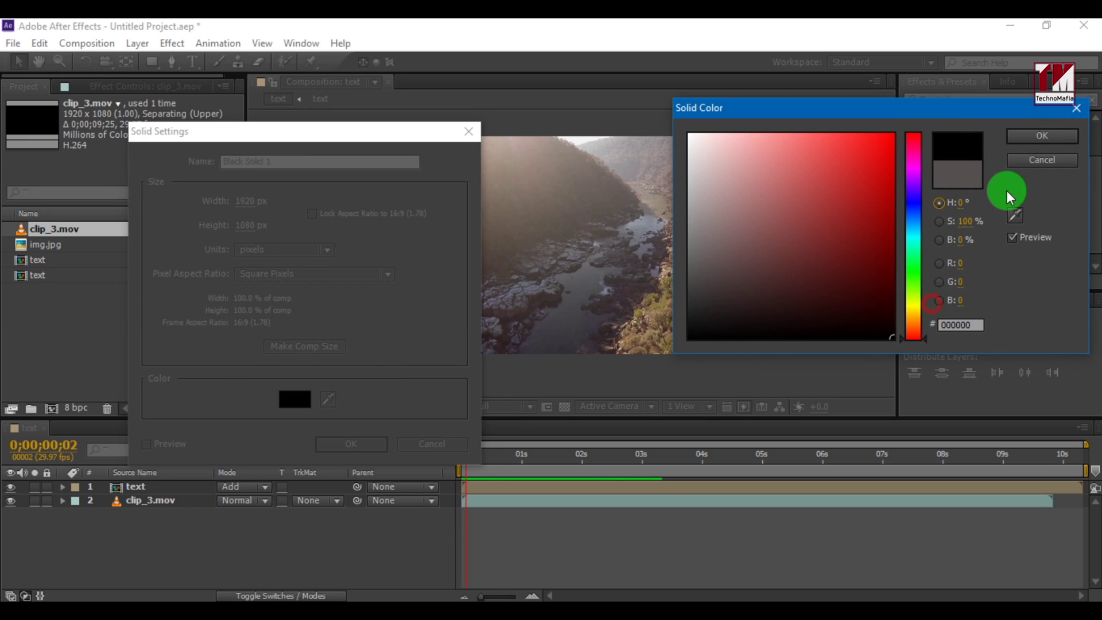
{"action": "left_click", "coordinate": [1027, 136]}
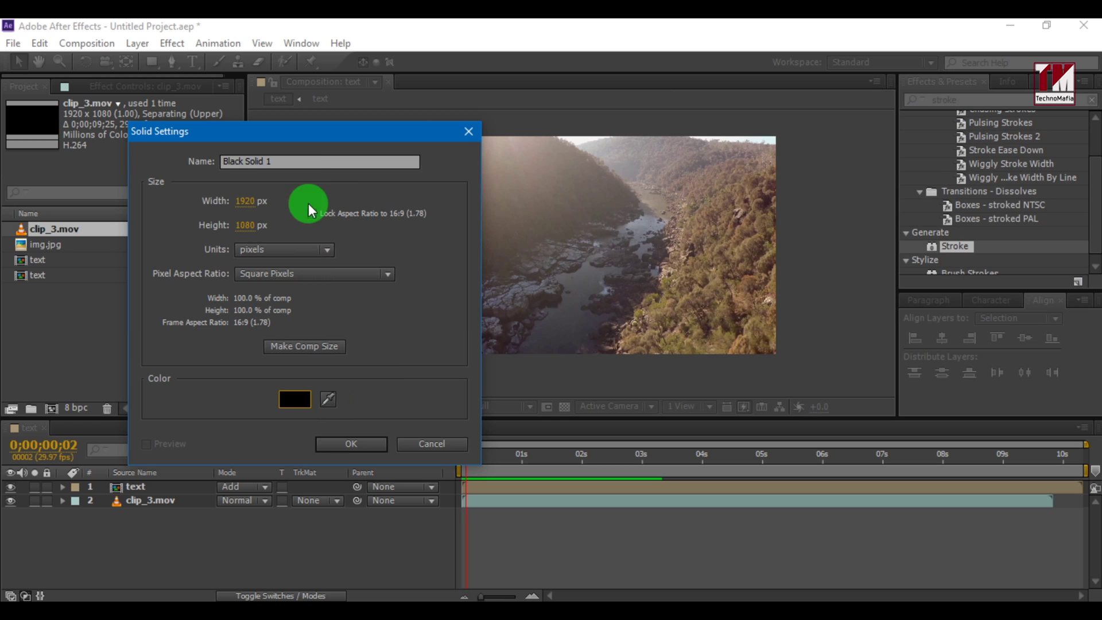
{"action": "left_click_drag", "start_coordinate": [288, 163], "coordinate": [221, 161]}
{"action": "type", "text": "m"}
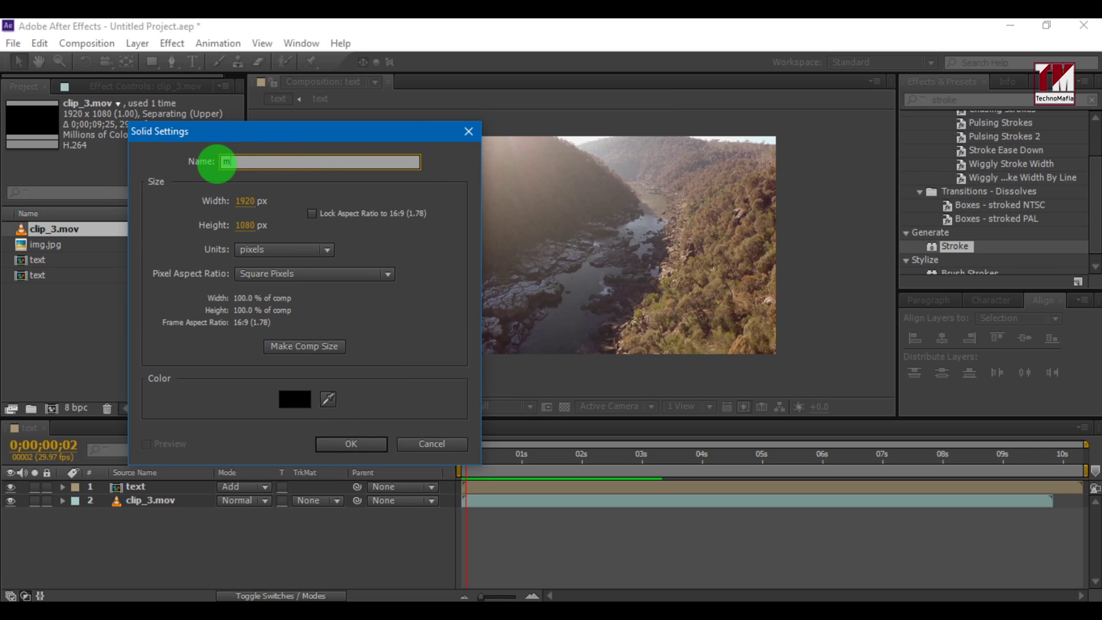
{"action": "type", "text": "ask"}
{"action": "key", "text": "Return"}
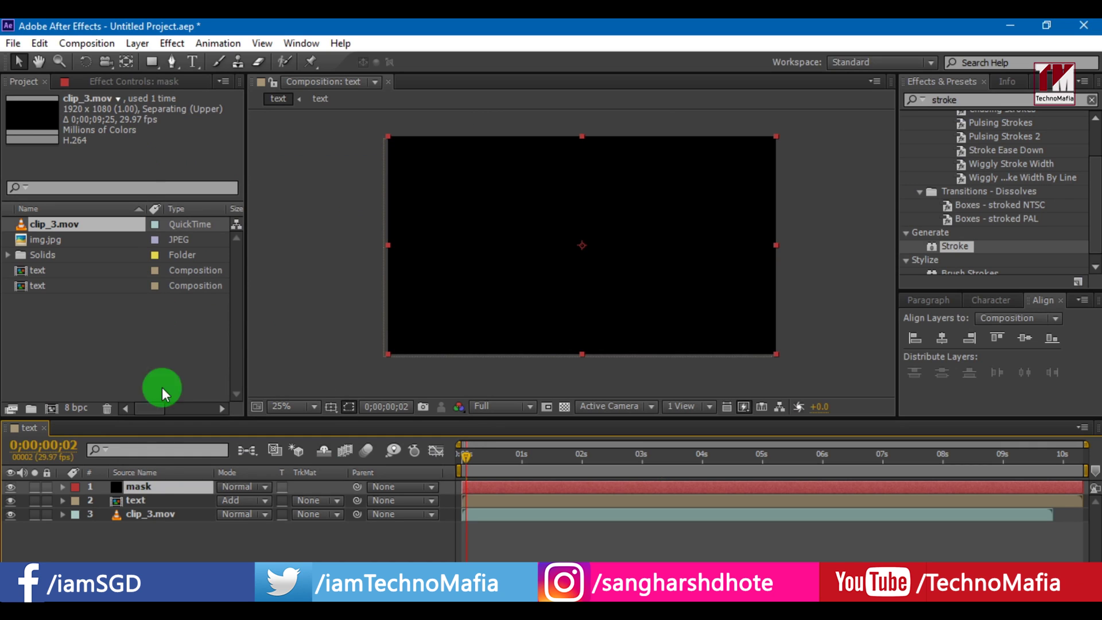
{"action": "left_click", "coordinate": [149, 61]}
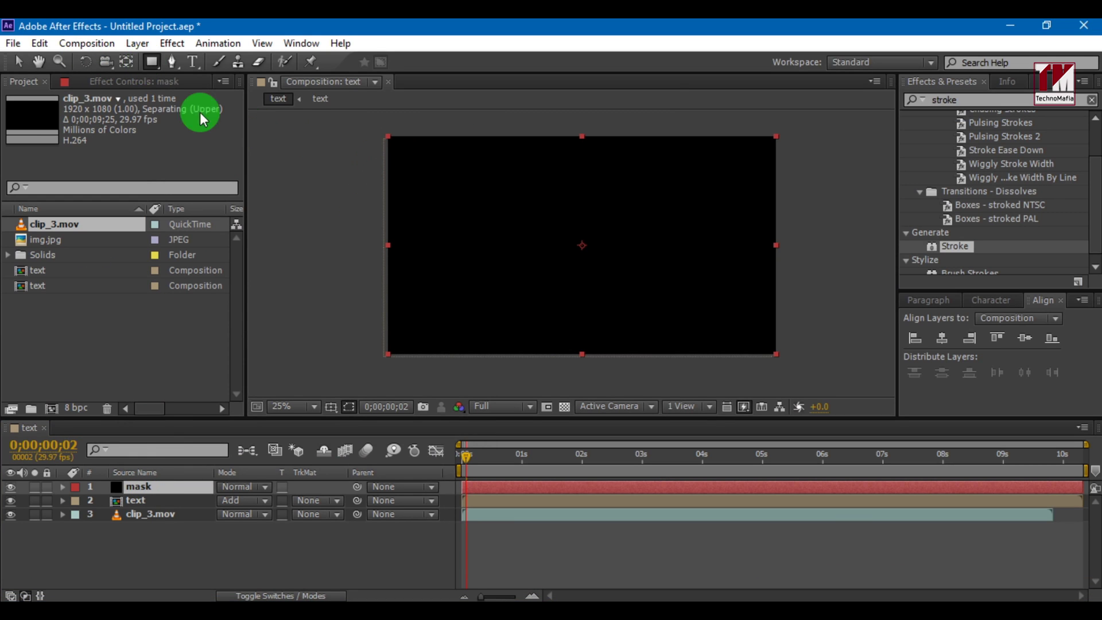
Add a full-frame rectangle mask to the solid and shrink it from top and bottom.
{"action": "double_click", "coordinate": [151, 61]}
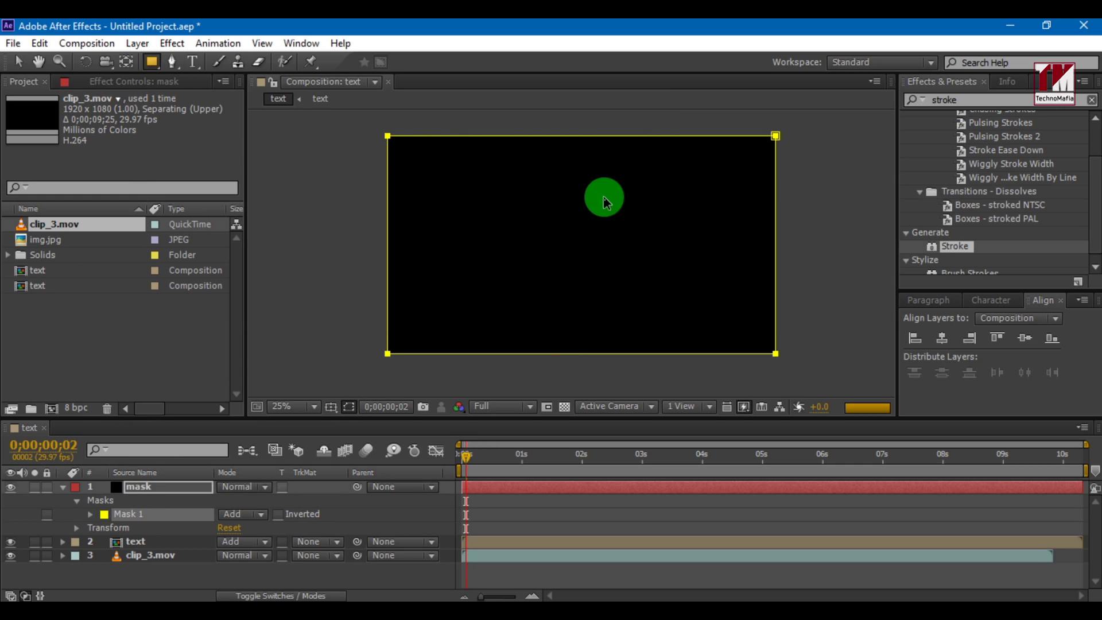
{"action": "key", "text": "v"}
{"action": "left_click", "coordinate": [386, 135]}
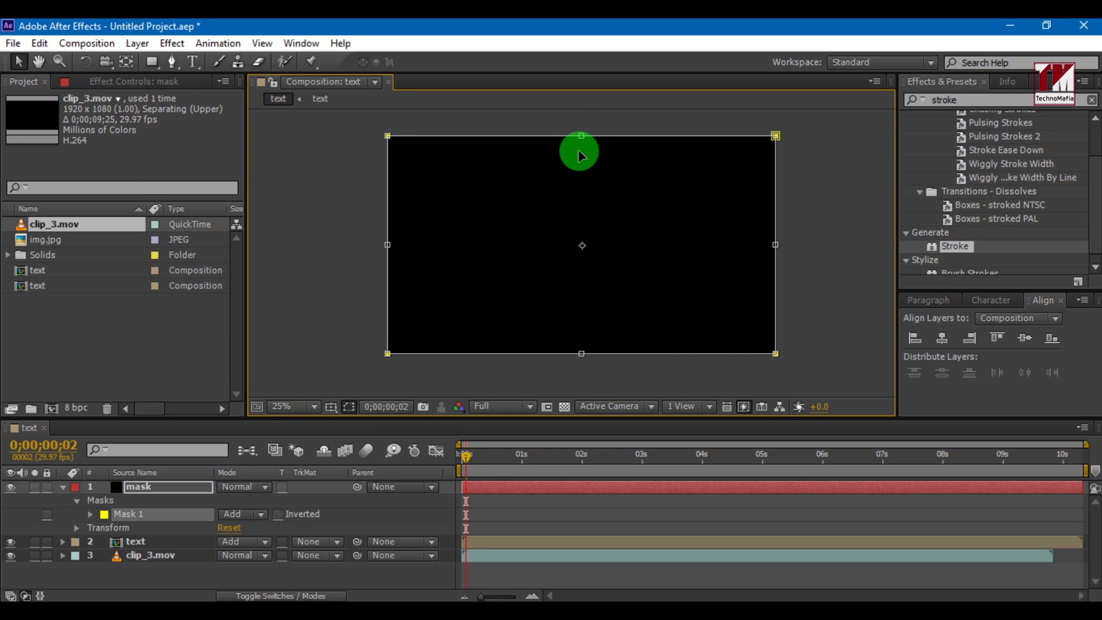
{"action": "left_click_drag", "start_coordinate": [581, 136], "coordinate": [582, 155]}
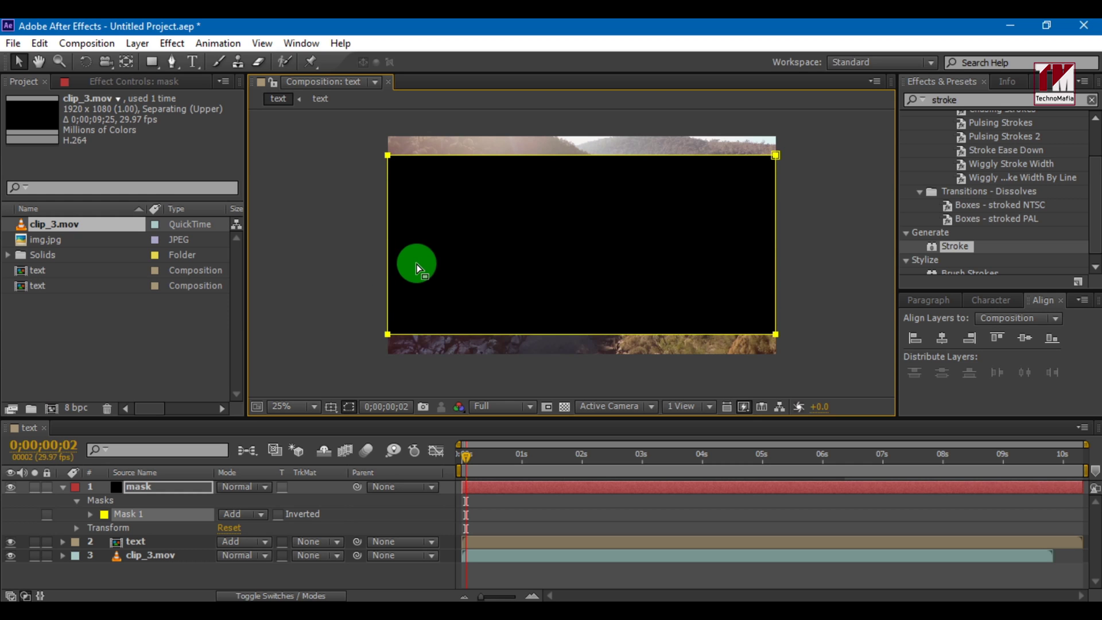
Set Mask 1 to Subtract to leave letterbox bars, then preview.
{"action": "left_click", "coordinate": [277, 350]}
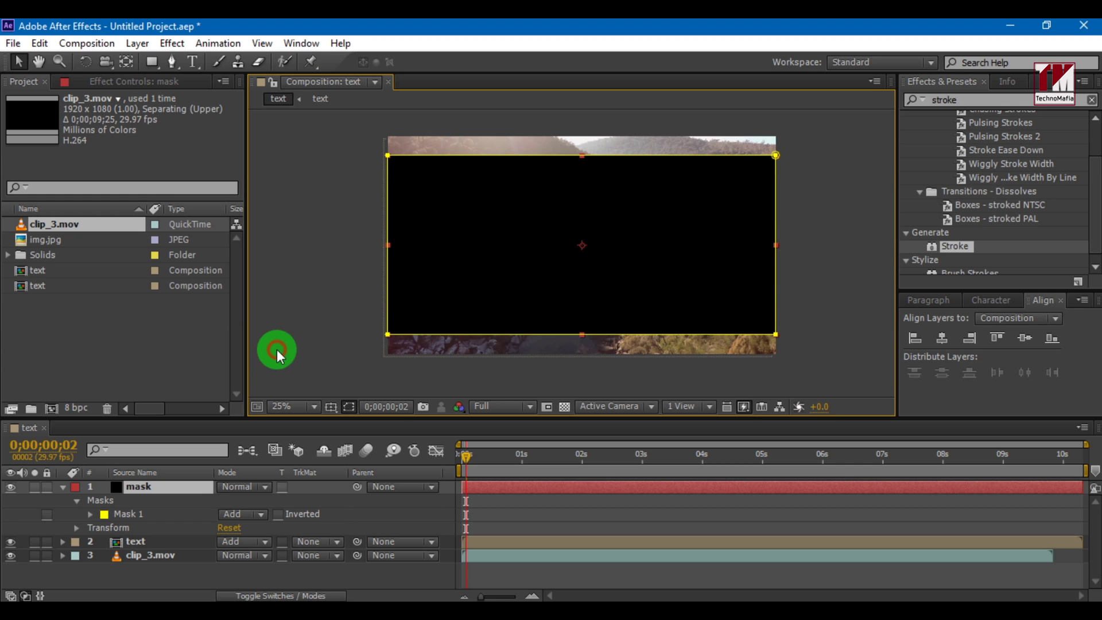
{"action": "left_click", "coordinate": [235, 513]}
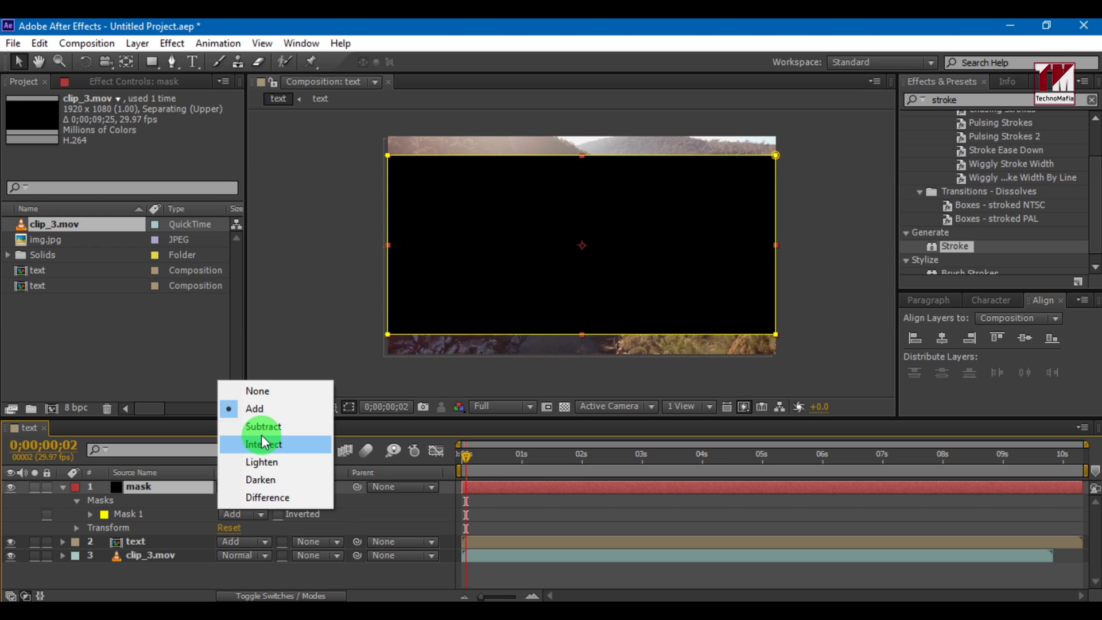
{"action": "left_click", "coordinate": [261, 426]}
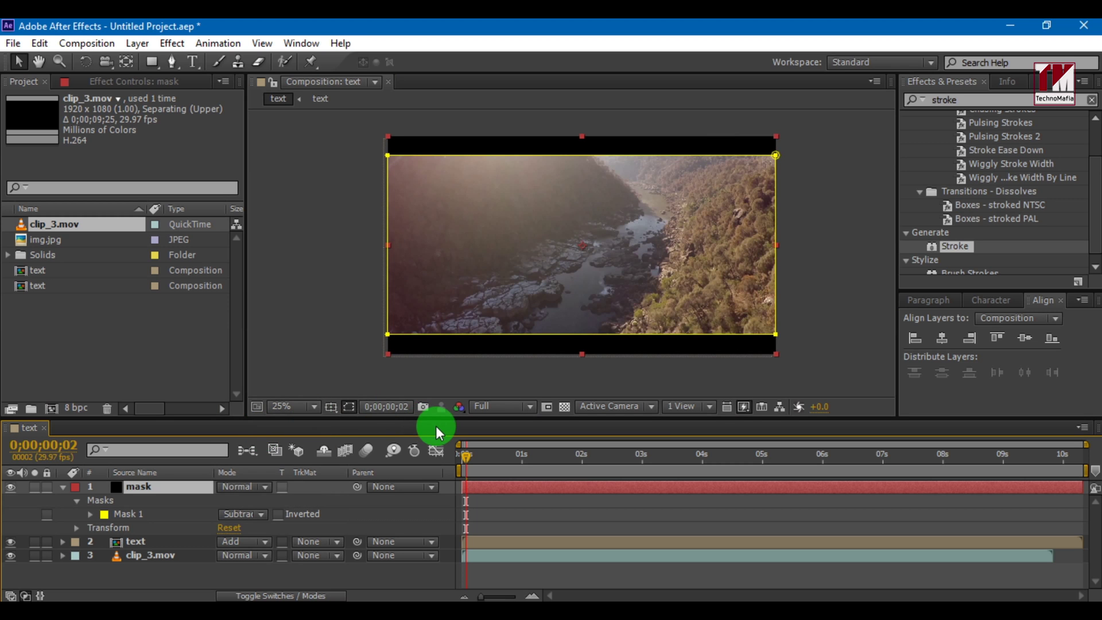
{"action": "key", "text": "space"}
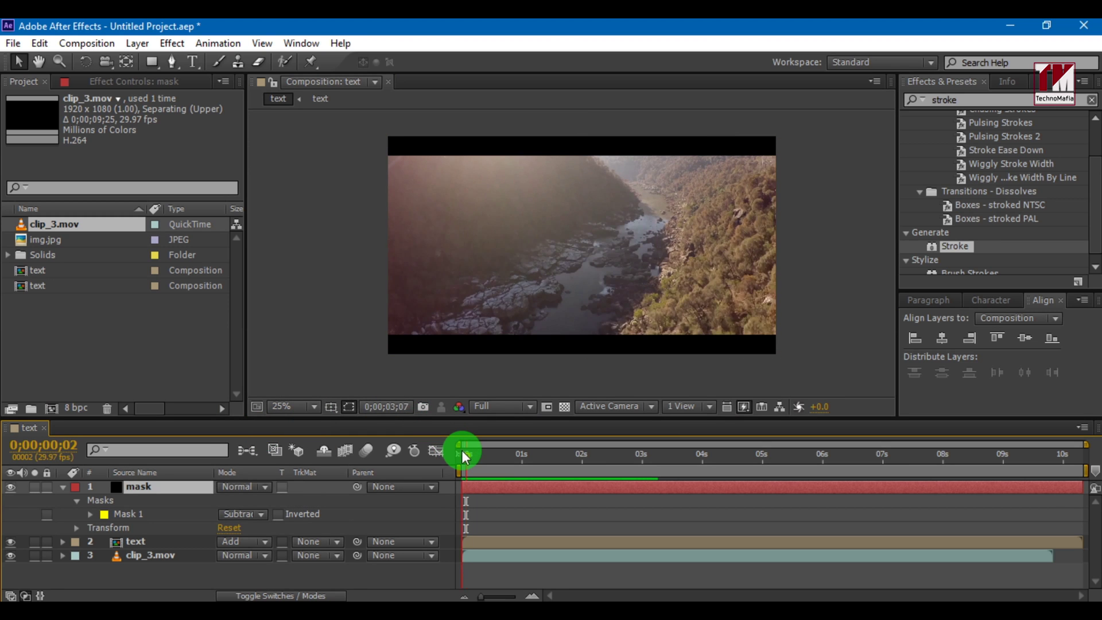